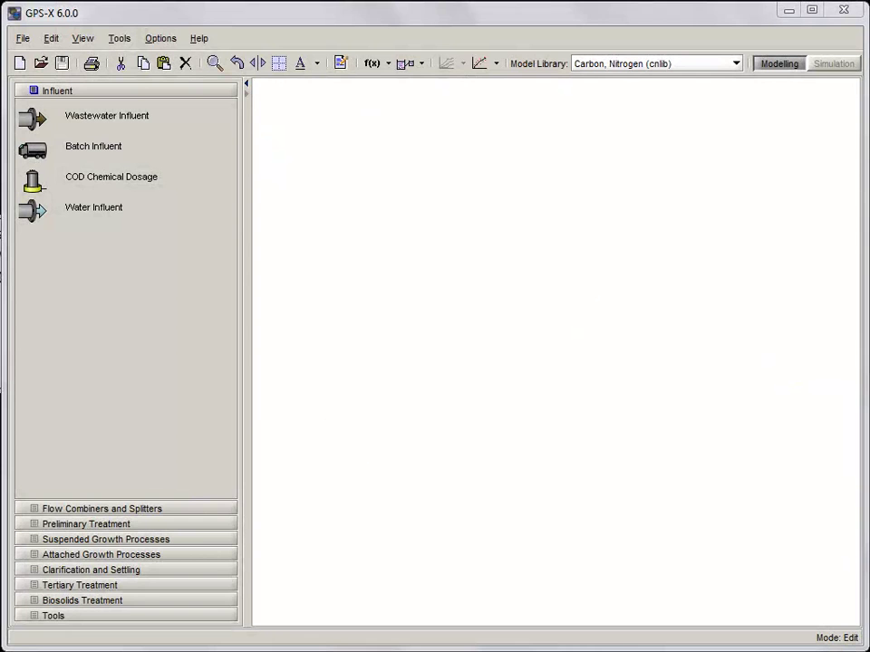
Place a wastewater influent, a completely-mixed tank and a circular secondary clarifier left to right.
{"action": "left_click_drag", "start_coordinate": [31, 119], "coordinate": [385, 281]}
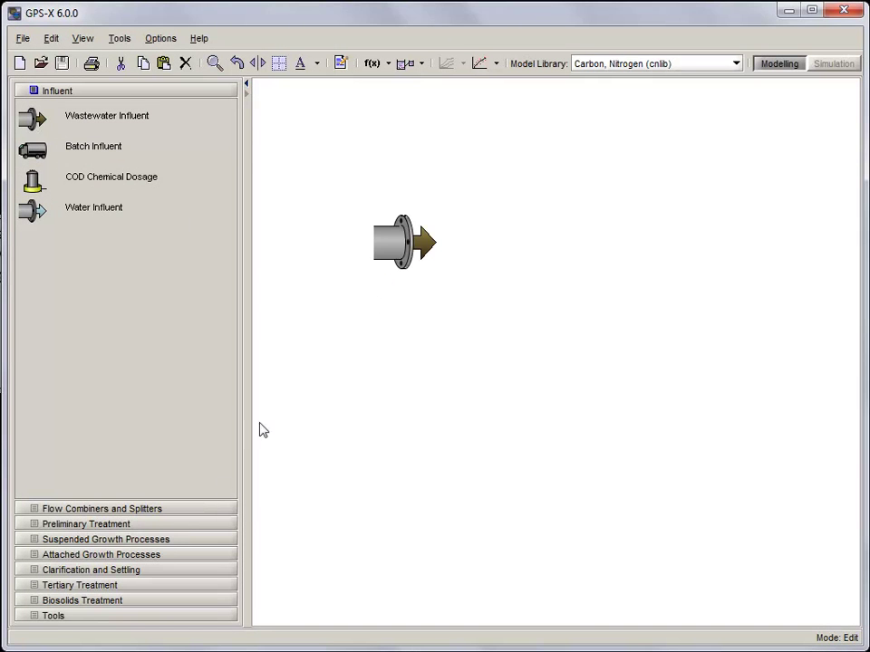
{"action": "left_click", "coordinate": [161, 539]}
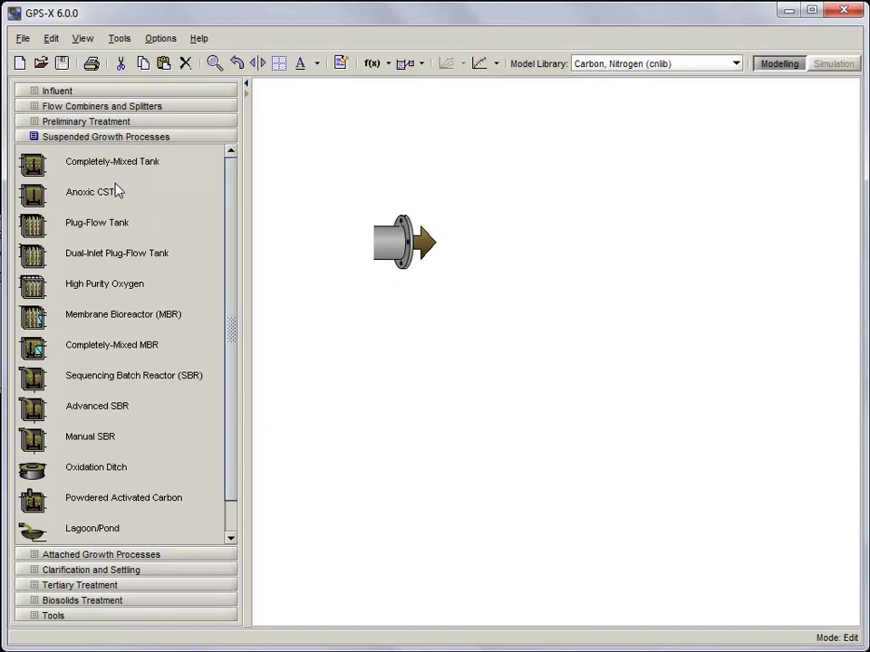
{"action": "left_click_drag", "start_coordinate": [109, 172], "coordinate": [529, 252]}
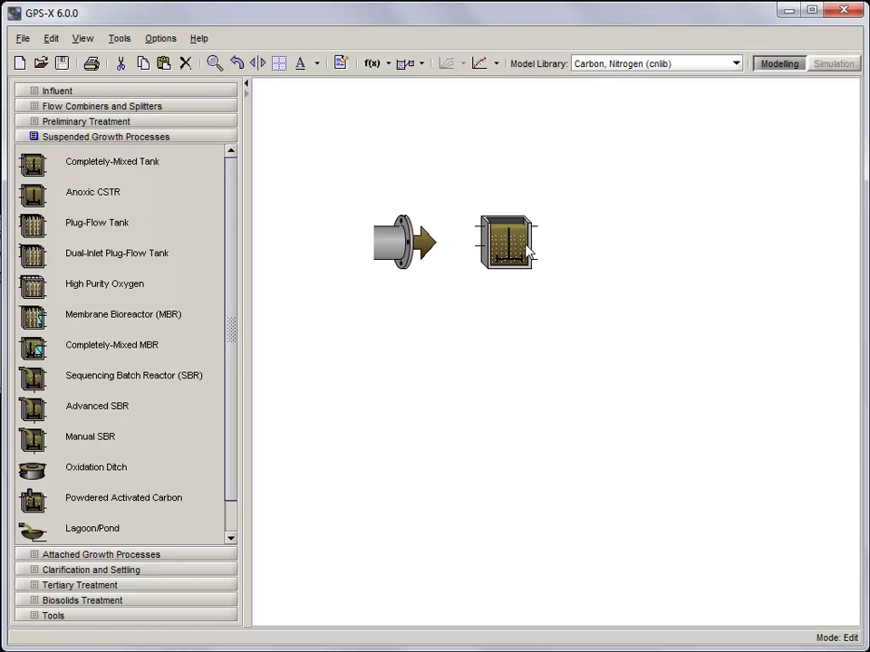
{"action": "left_click", "coordinate": [167, 570]}
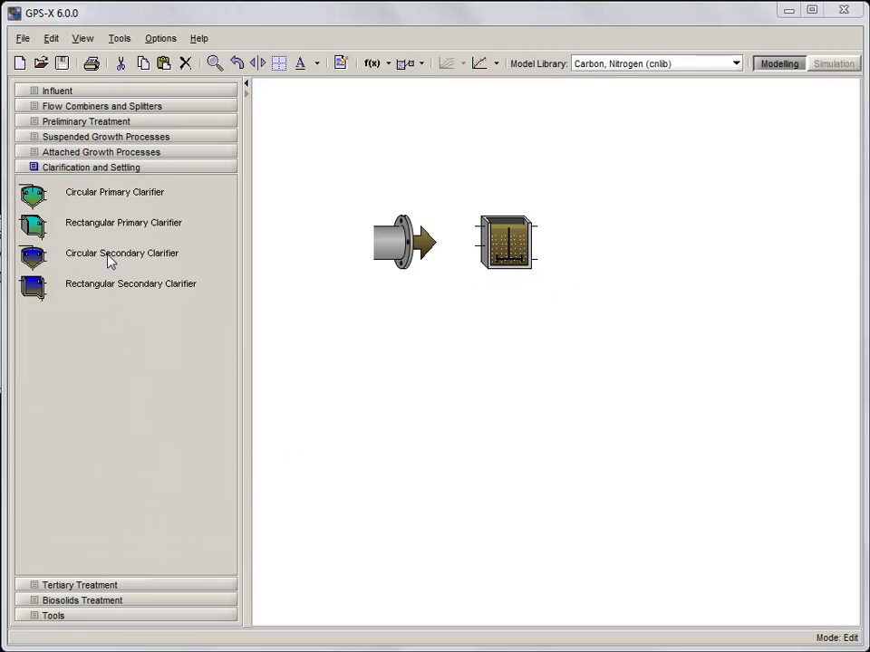
{"action": "left_click_drag", "start_coordinate": [108, 260], "coordinate": [619, 254]}
Connect influent to tank, tank to clarifier, and route the clarifier underflow back to the tank.
{"action": "left_click_drag", "start_coordinate": [444, 240], "coordinate": [480, 228]}
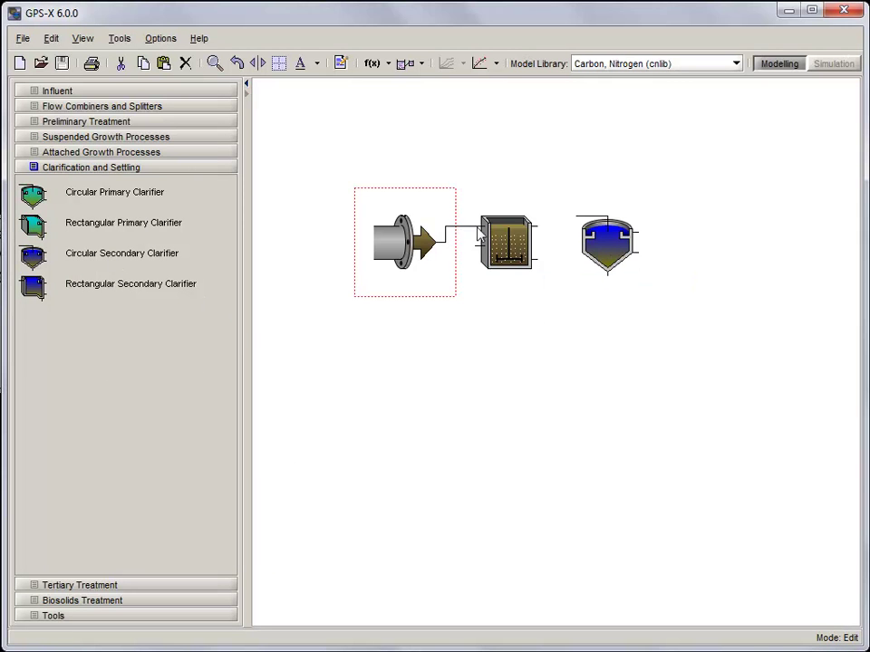
{"action": "left_click_drag", "start_coordinate": [534, 230], "coordinate": [580, 218]}
{"action": "left_click_drag", "start_coordinate": [609, 281], "coordinate": [466, 246]}
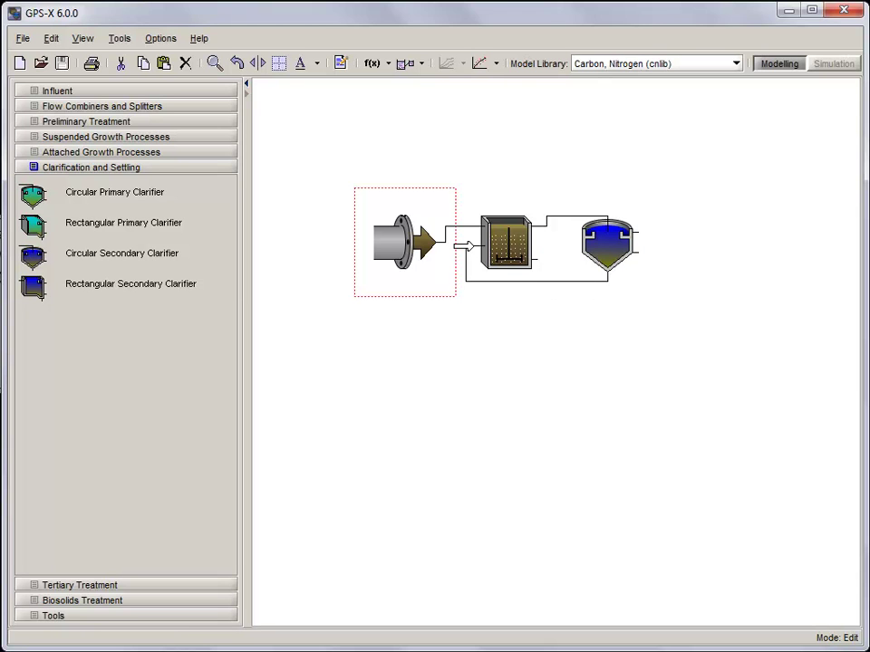
Set the influent model to codstates and accept it.
{"action": "right_click", "coordinate": [415, 242]}
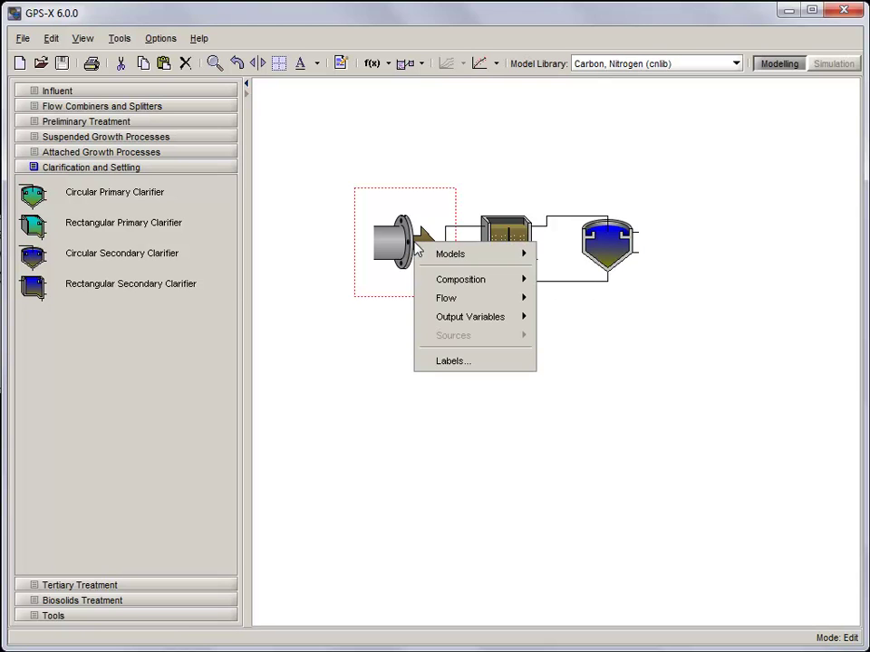
{"action": "mouse_move", "coordinate": [434, 257]}
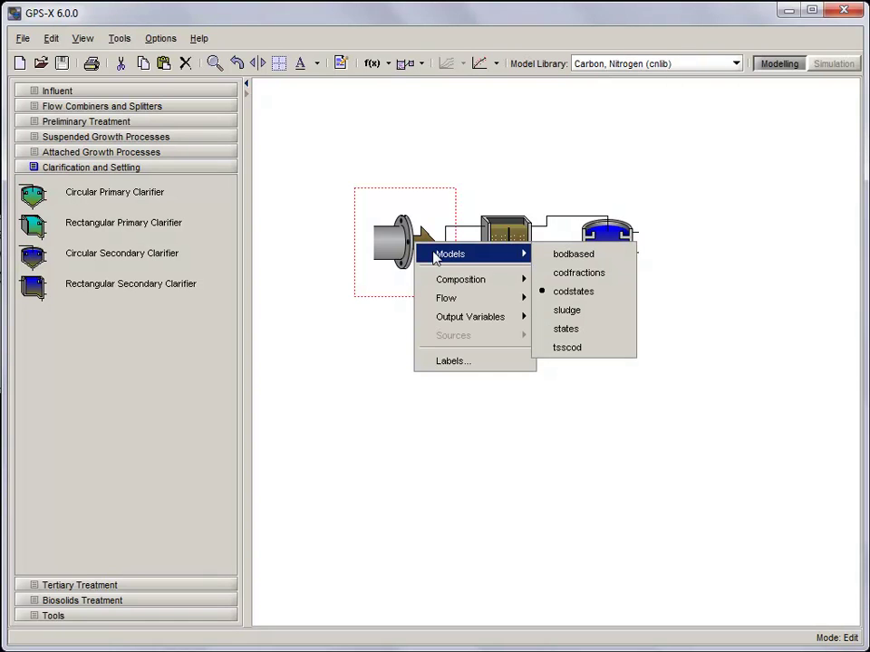
{"action": "left_click", "coordinate": [557, 293]}
{"action": "left_click", "coordinate": [228, 379]}
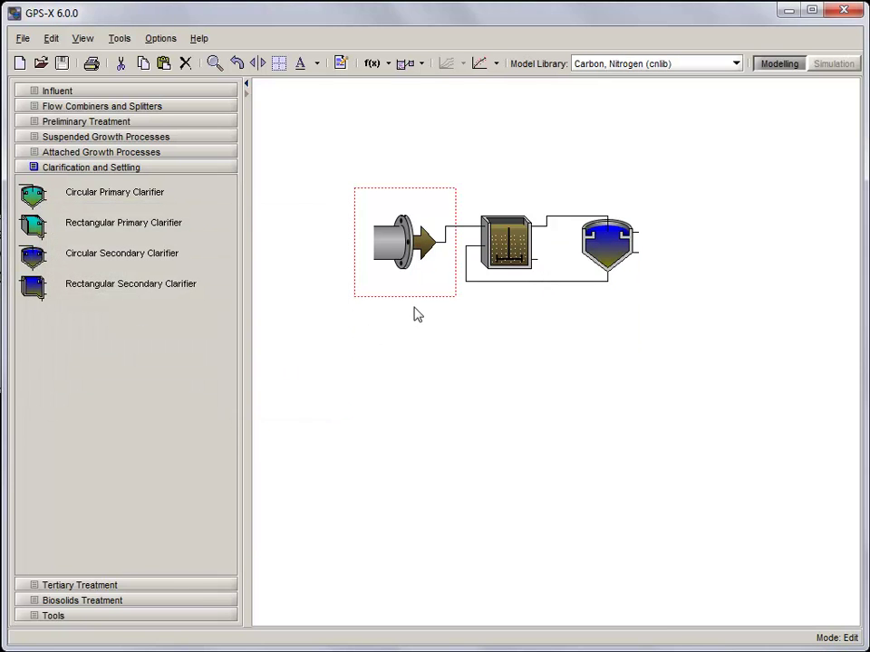
Check the tank's mantis and clarifier's simple1d models, then start saving the layout.
{"action": "right_click", "coordinate": [512, 262]}
{"action": "mouse_move", "coordinate": [524, 273]}
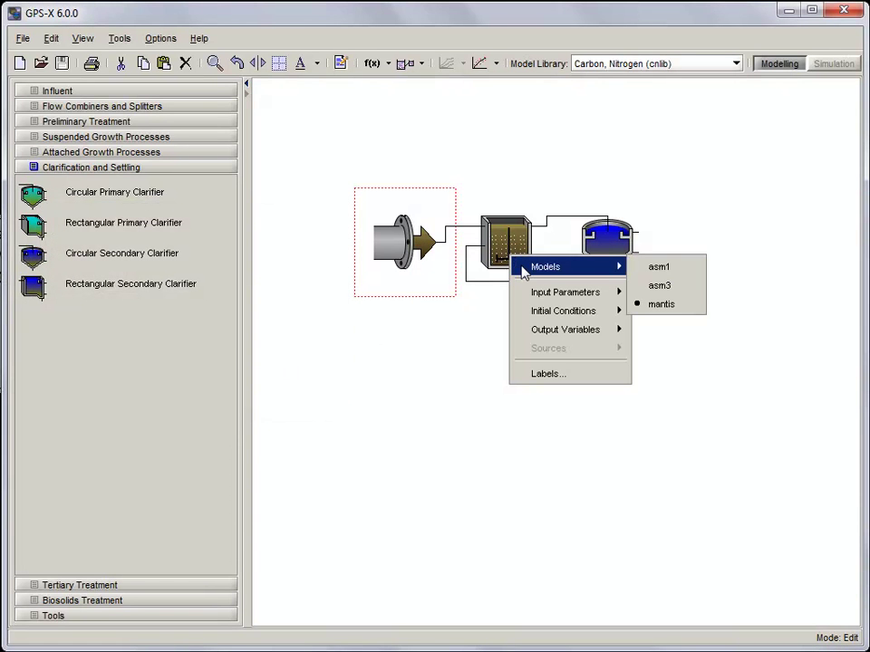
{"action": "right_click", "coordinate": [596, 234]}
{"action": "mouse_move", "coordinate": [607, 249]}
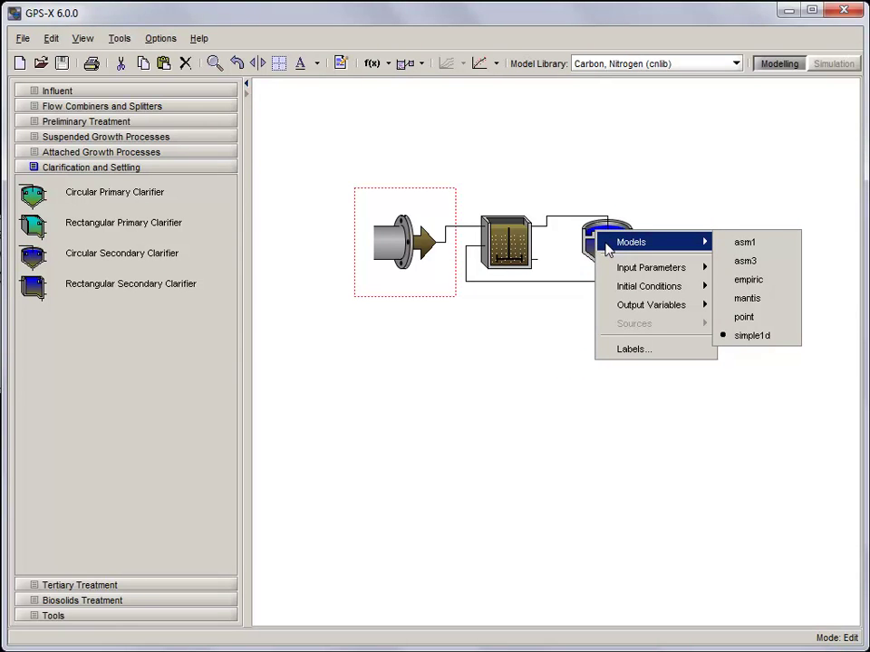
{"action": "left_click", "coordinate": [580, 212]}
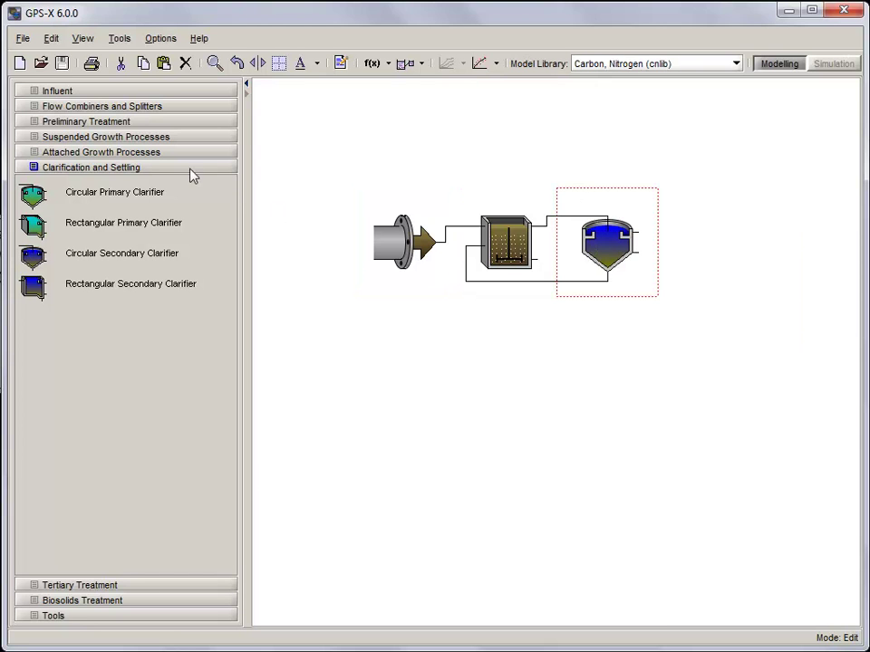
{"action": "left_click", "coordinate": [62, 63]}
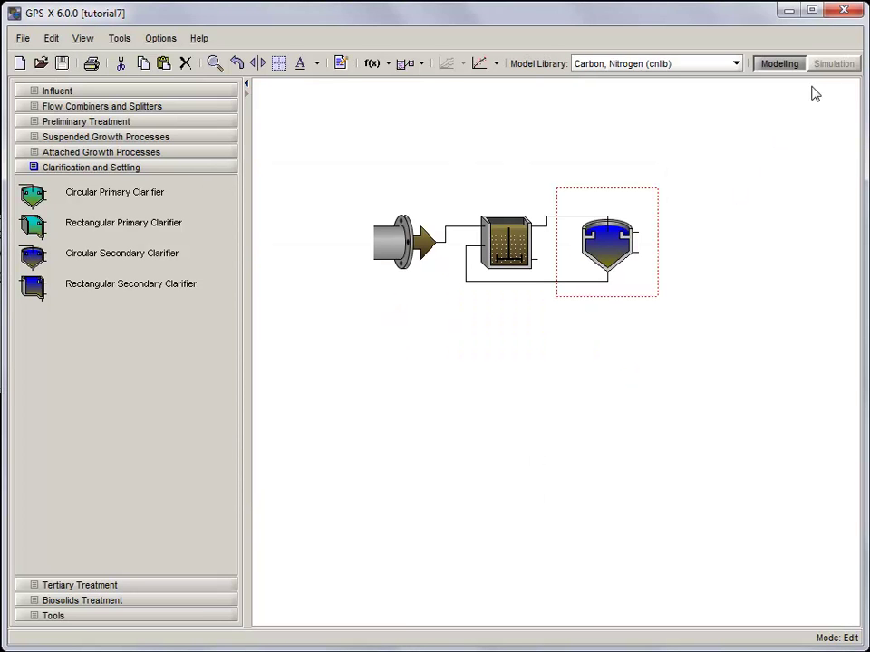
Switch to Simulation mode and create a new scenario 'Sinusoidal' from Default Scenario.
{"action": "left_click", "coordinate": [832, 65]}
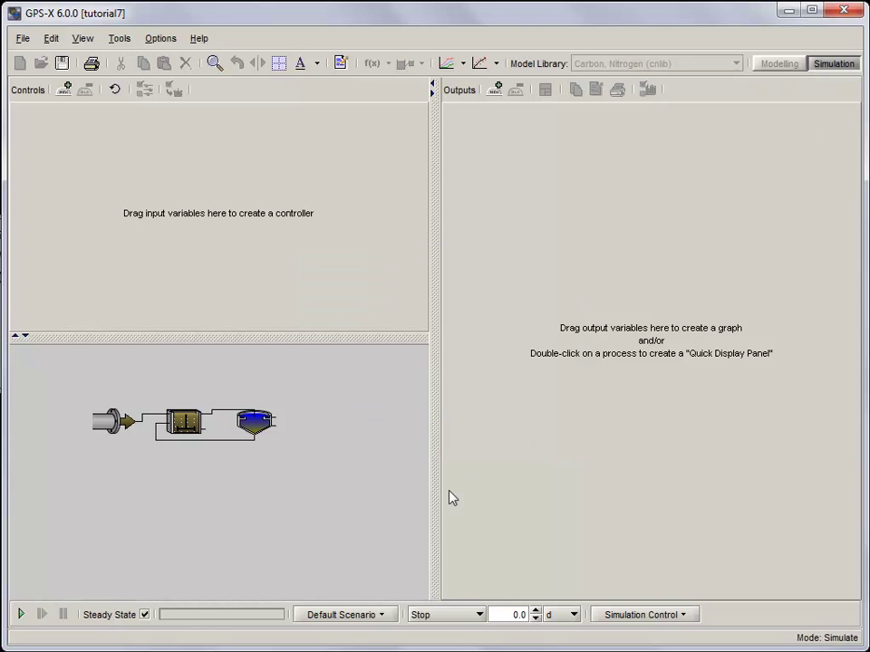
{"action": "left_click", "coordinate": [378, 616]}
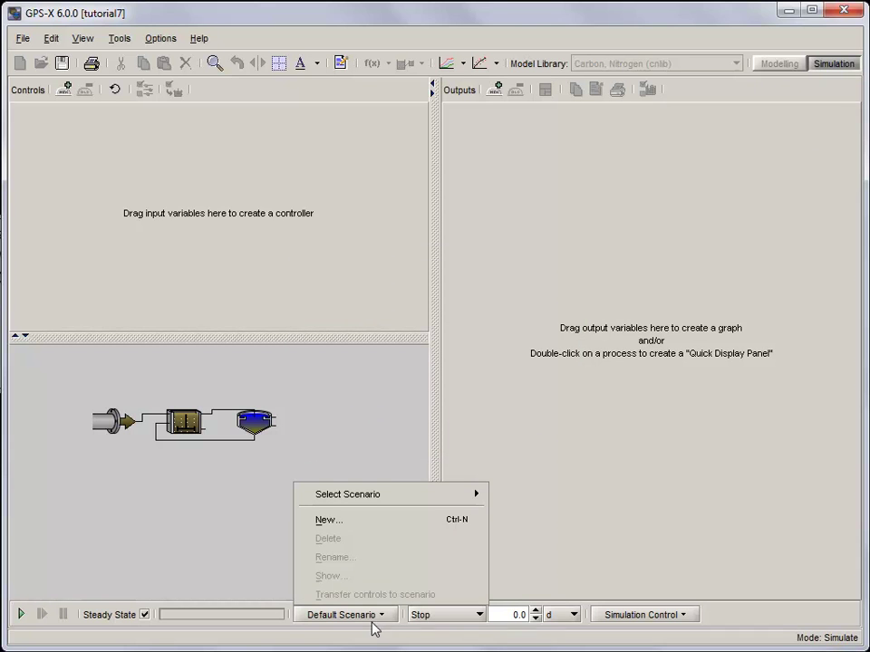
{"action": "left_click", "coordinate": [388, 522]}
{"action": "type", "text": "Sinusoidal"}
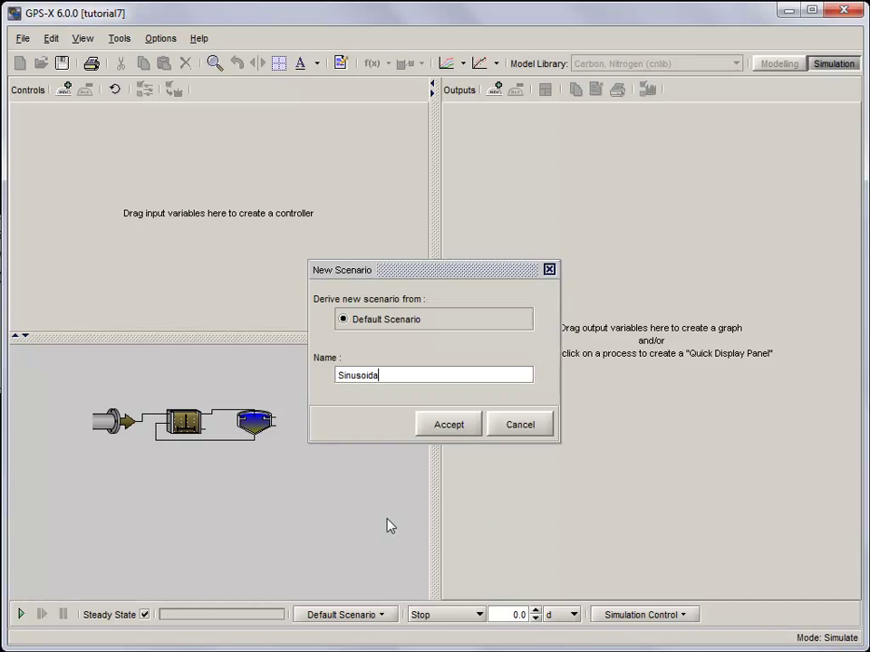
{"action": "left_click", "coordinate": [449, 425]}
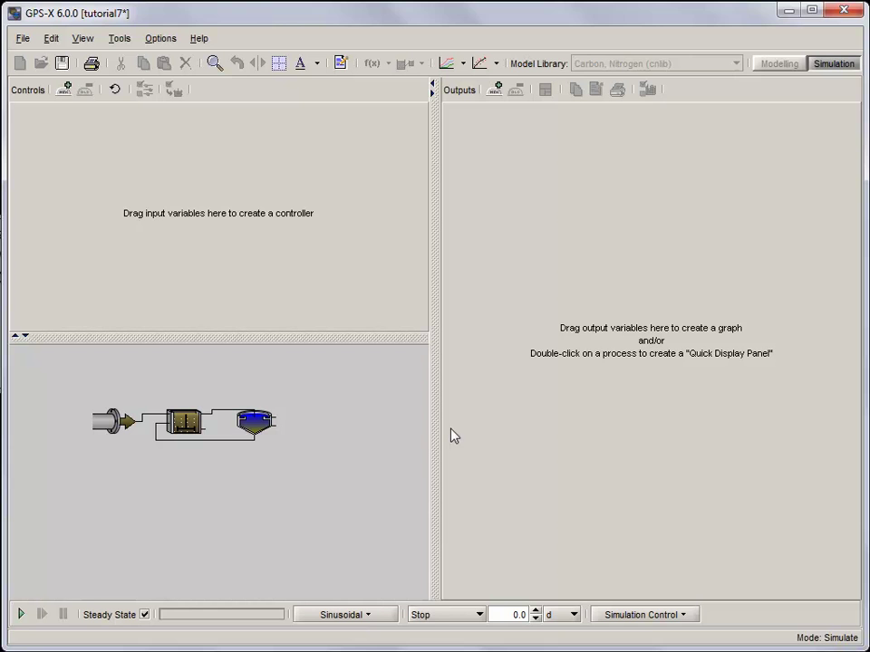
Set the influent flow type to Sinusoidal in Flow Data and accept.
{"action": "right_click", "coordinate": [106, 422]}
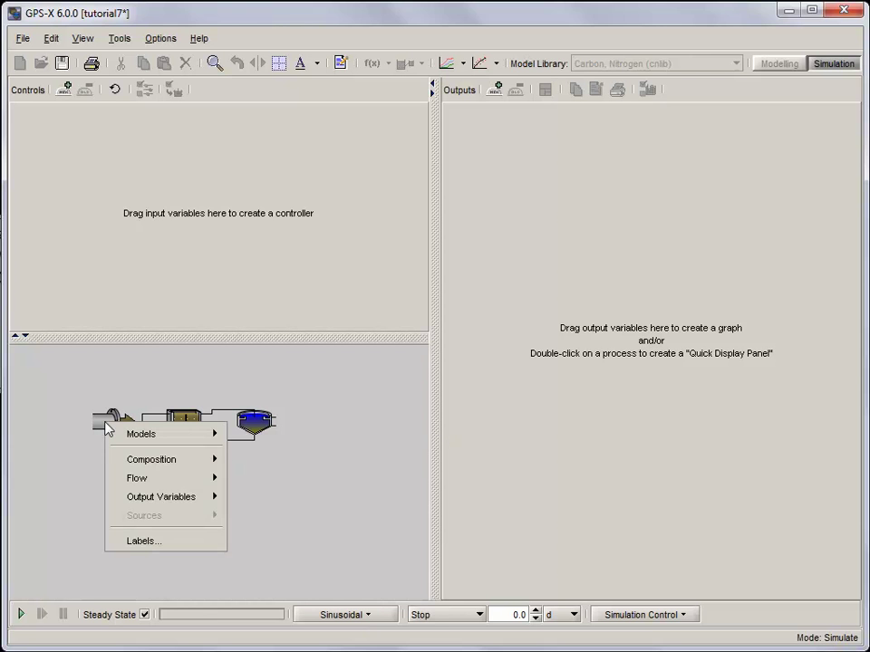
{"action": "mouse_move", "coordinate": [145, 484]}
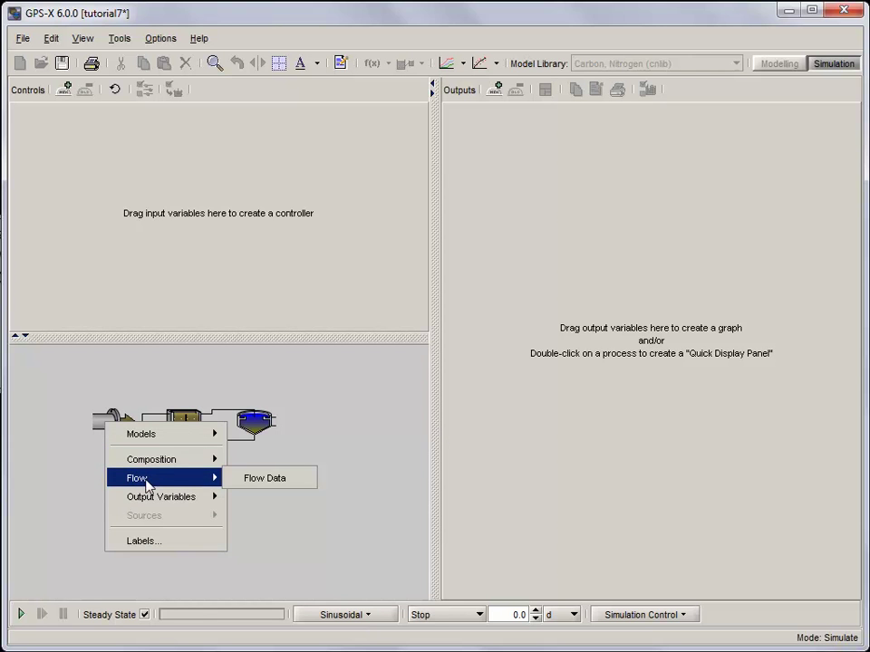
{"action": "left_click", "coordinate": [238, 483]}
{"action": "left_click", "coordinate": [536, 195]}
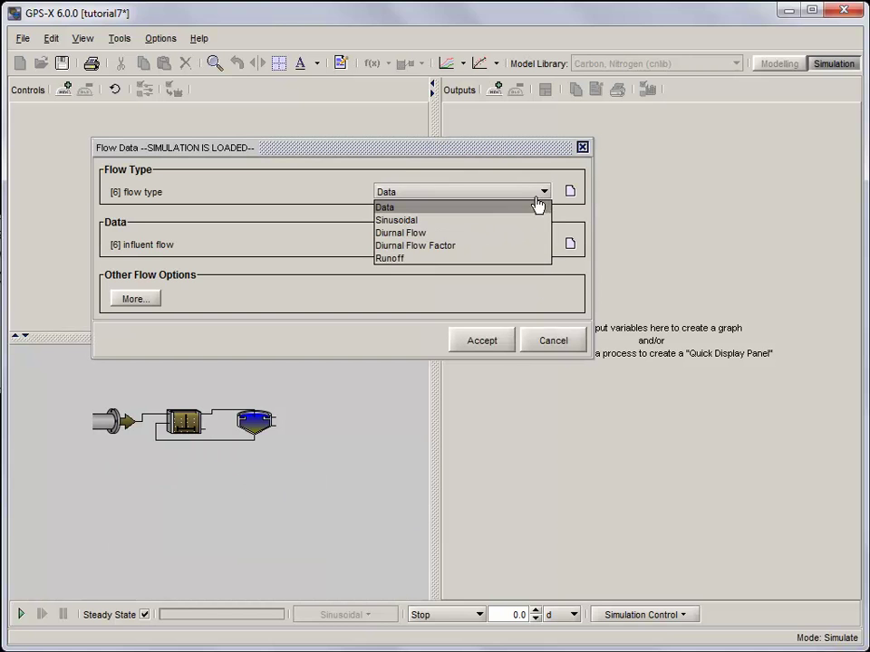
{"action": "left_click", "coordinate": [517, 221]}
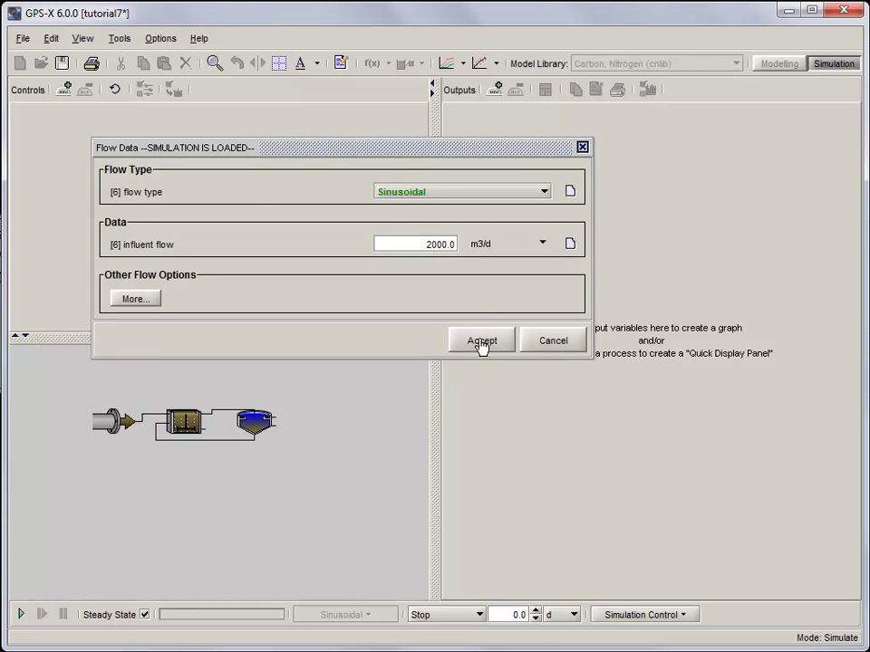
{"action": "left_click", "coordinate": [481, 344]}
Set the influent load type to Sinusoidal and accept.
{"action": "right_click", "coordinate": [117, 421]}
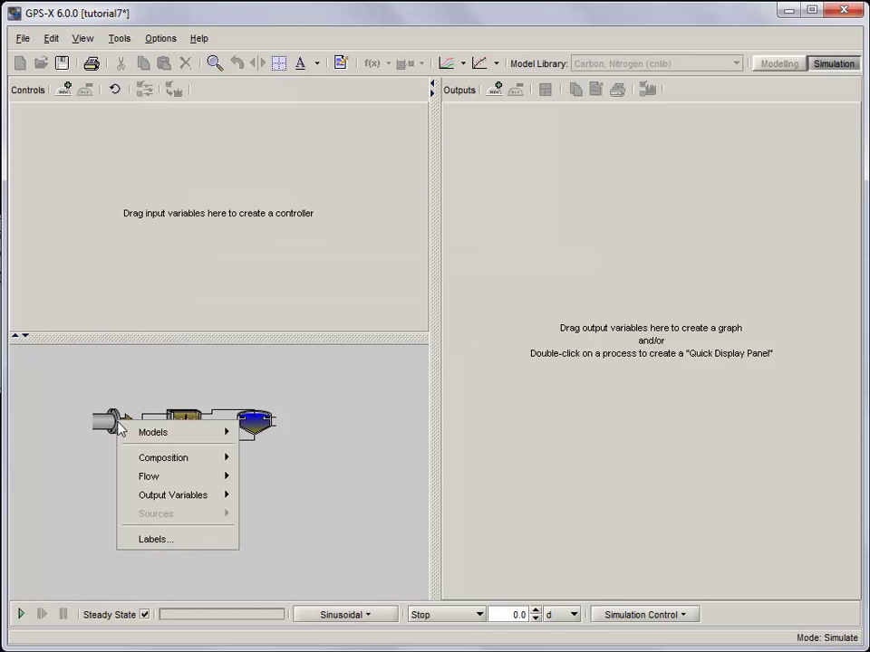
{"action": "mouse_move", "coordinate": [151, 455]}
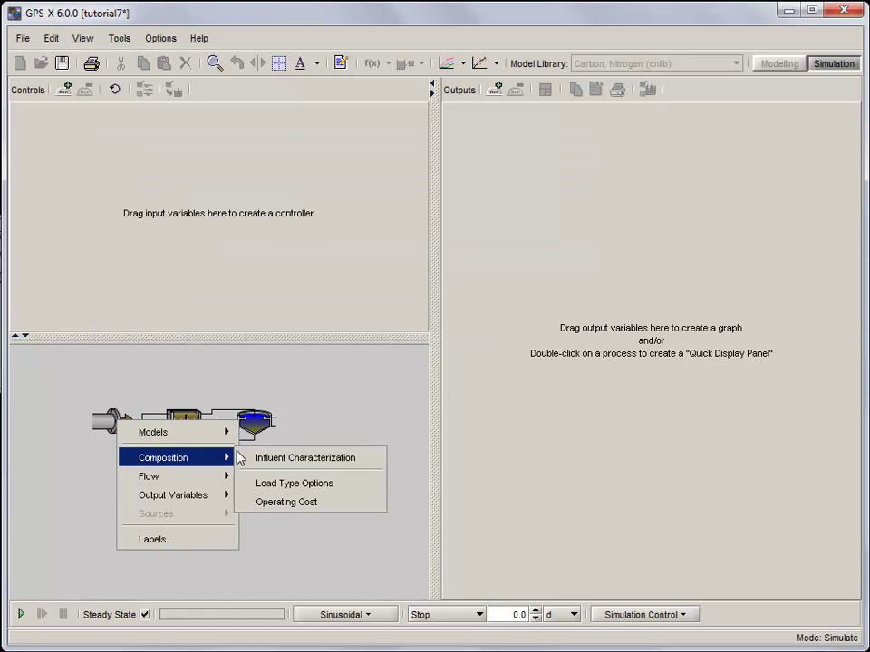
{"action": "left_click", "coordinate": [260, 481]}
{"action": "left_click", "coordinate": [511, 192]}
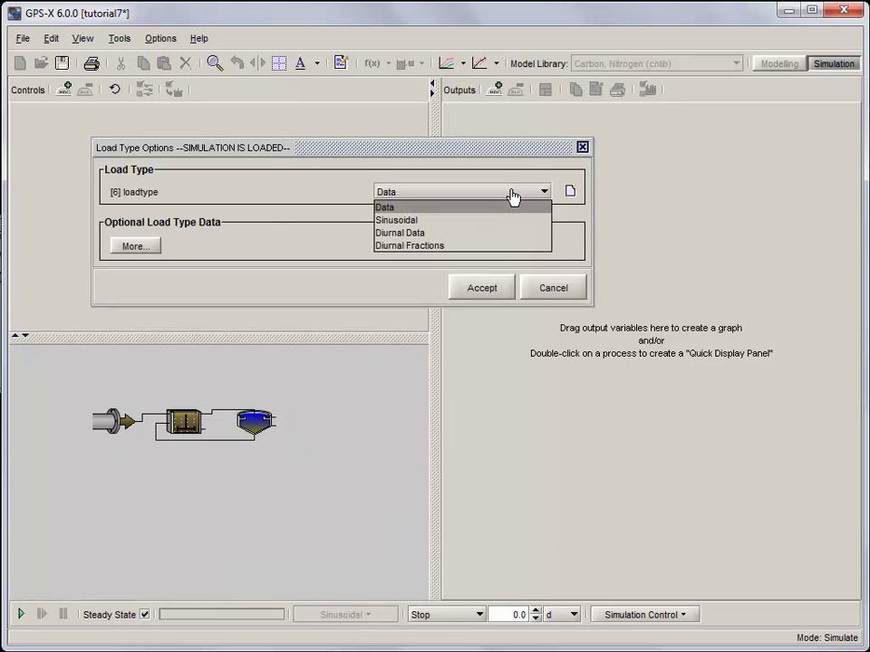
{"action": "left_click", "coordinate": [487, 220]}
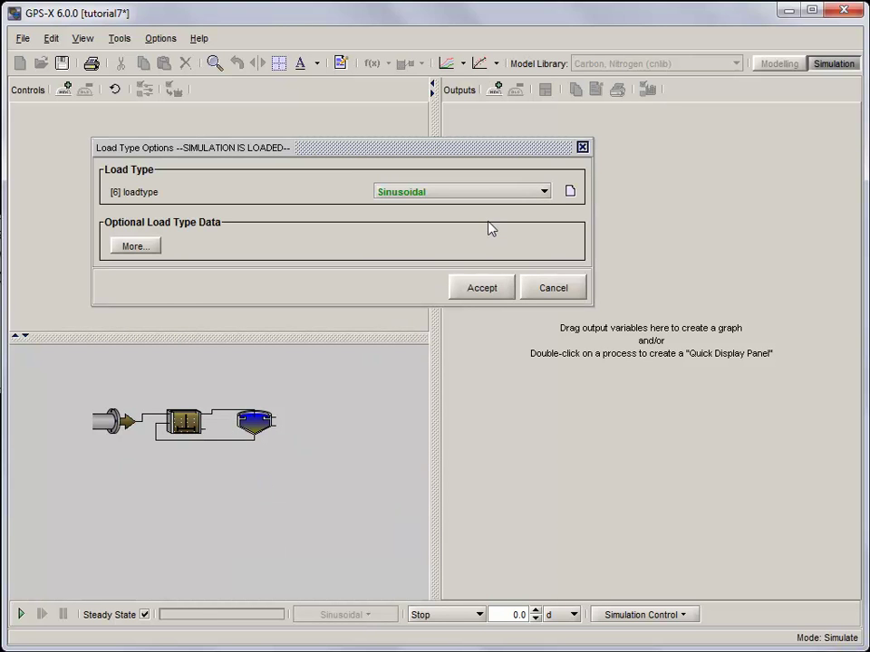
{"action": "left_click", "coordinate": [492, 287]}
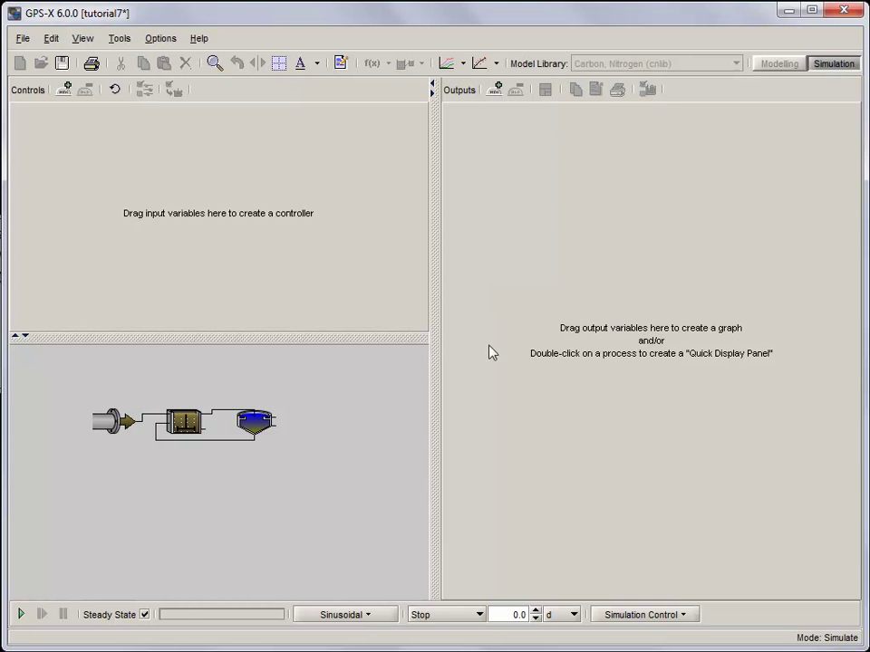
Add influent flow as an interactive control.
{"action": "right_click", "coordinate": [119, 418]}
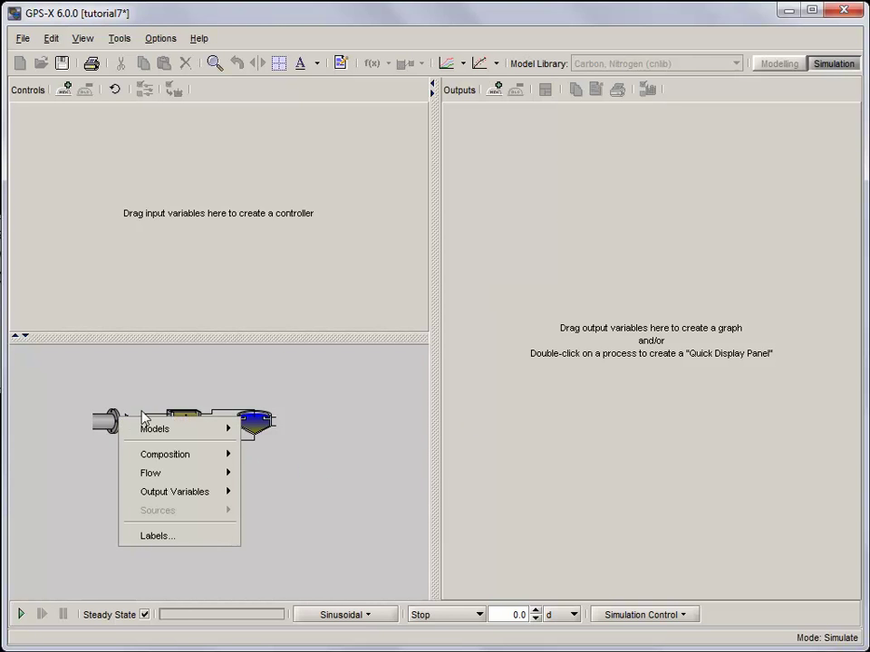
{"action": "mouse_move", "coordinate": [163, 477]}
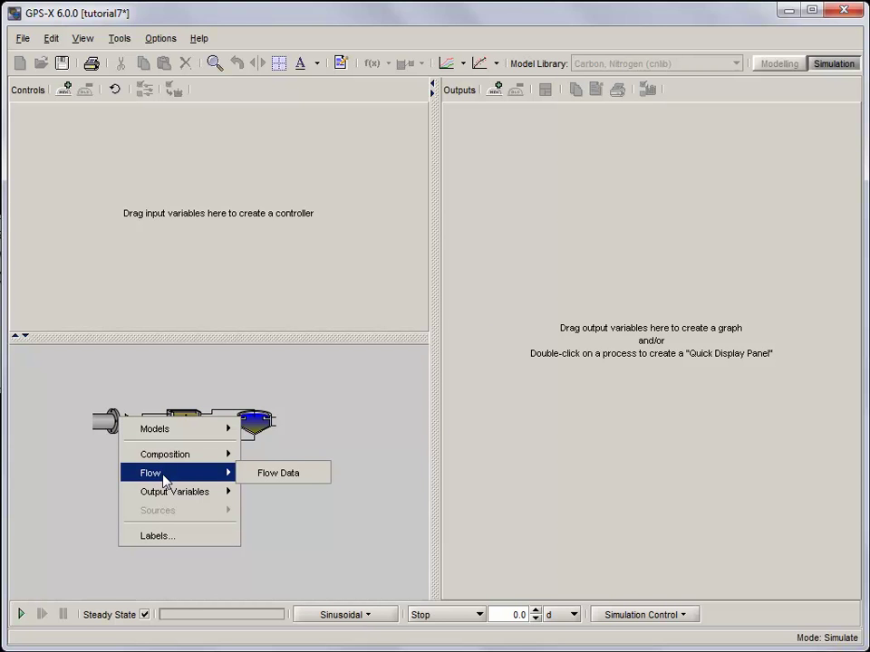
{"action": "left_click", "coordinate": [254, 480]}
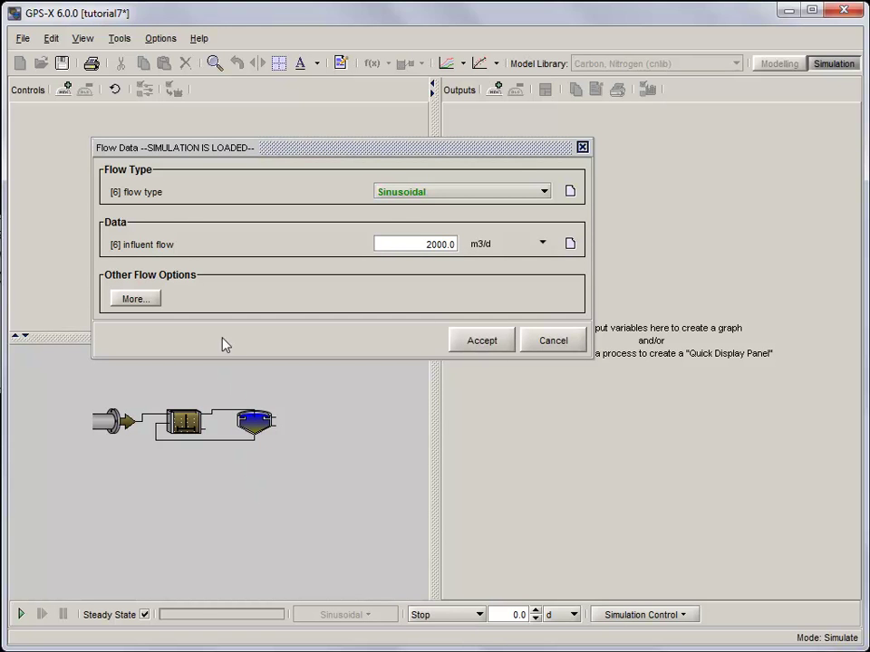
{"action": "left_click_drag", "start_coordinate": [181, 246], "coordinate": [36, 159]}
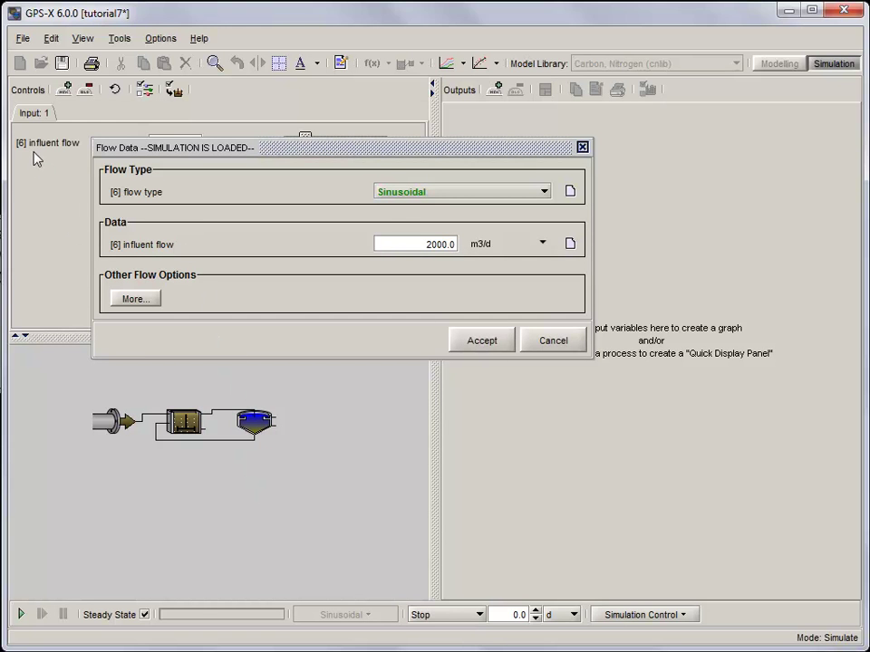
{"action": "left_click", "coordinate": [464, 344]}
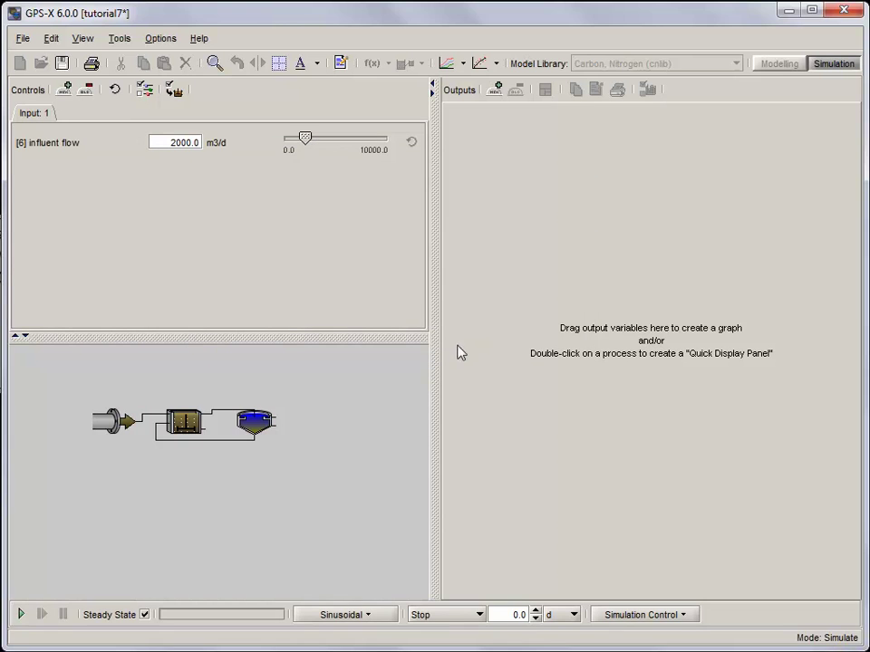
Add aeration tank air flow as a control, using Entering Airflow at 15000 m3/d.
{"action": "right_click", "coordinate": [185, 428]}
{"action": "mouse_move", "coordinate": [190, 438]}
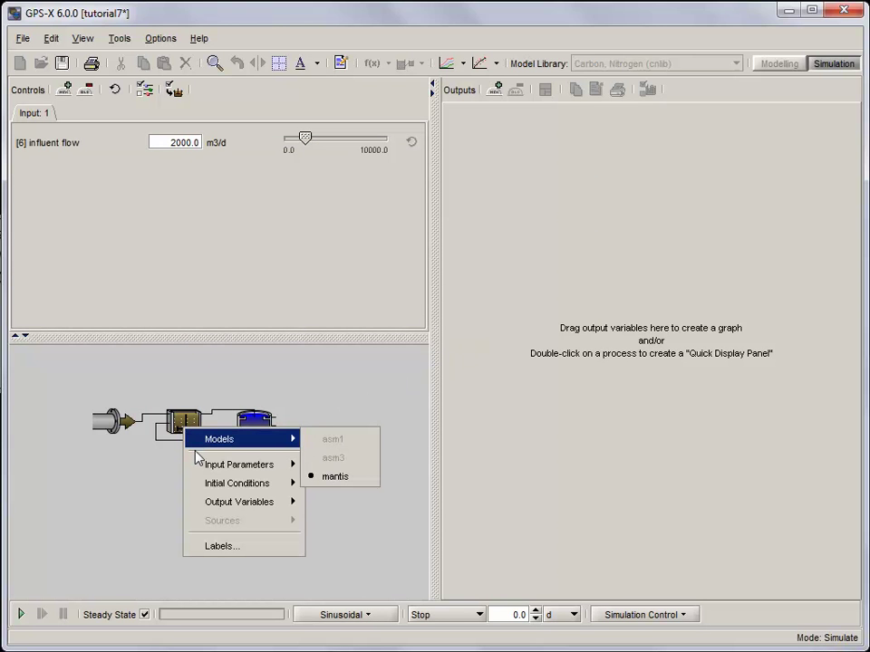
{"action": "mouse_move", "coordinate": [201, 464]}
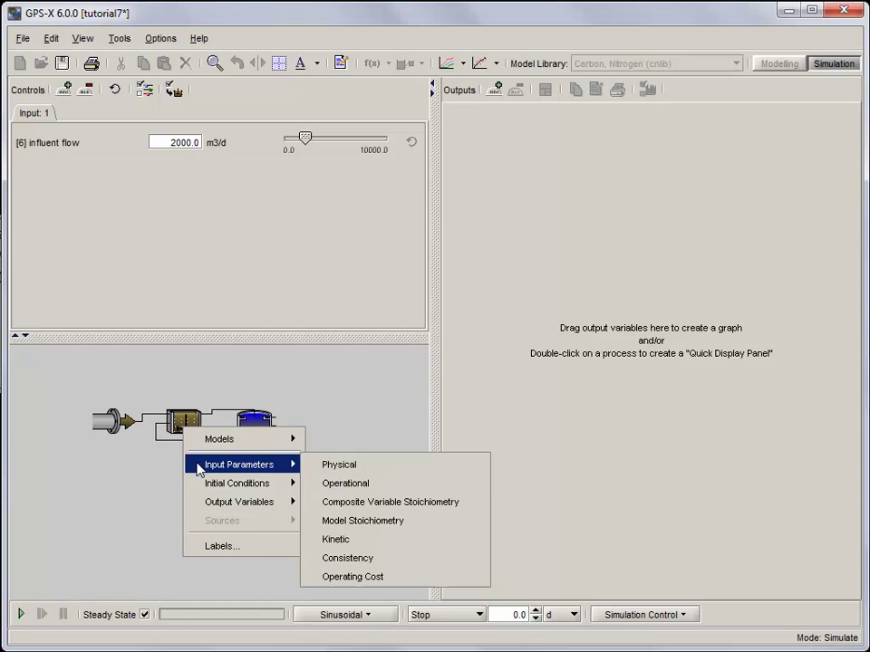
{"action": "left_click", "coordinate": [337, 484]}
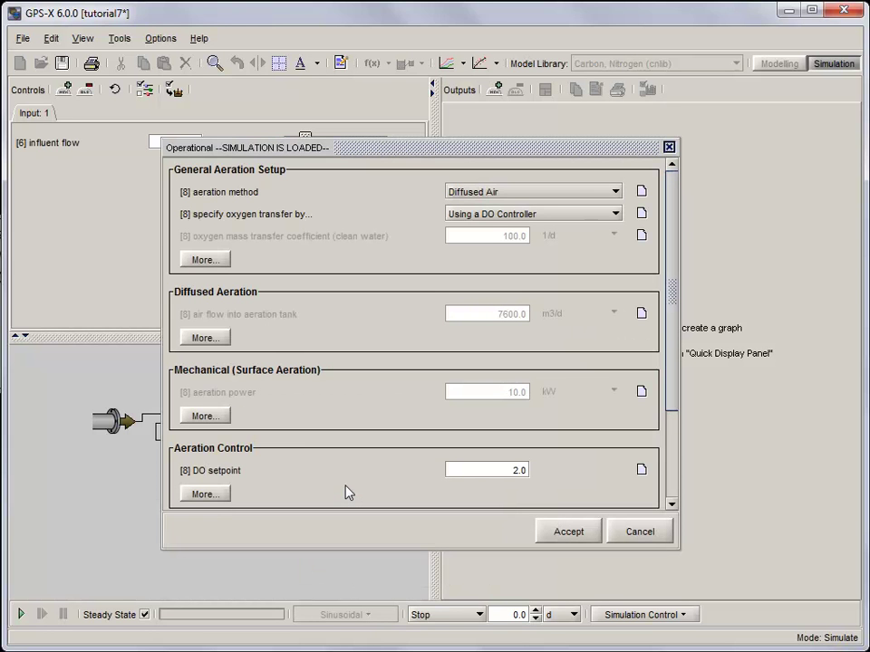
{"action": "left_click_drag", "start_coordinate": [274, 322], "coordinate": [79, 194]}
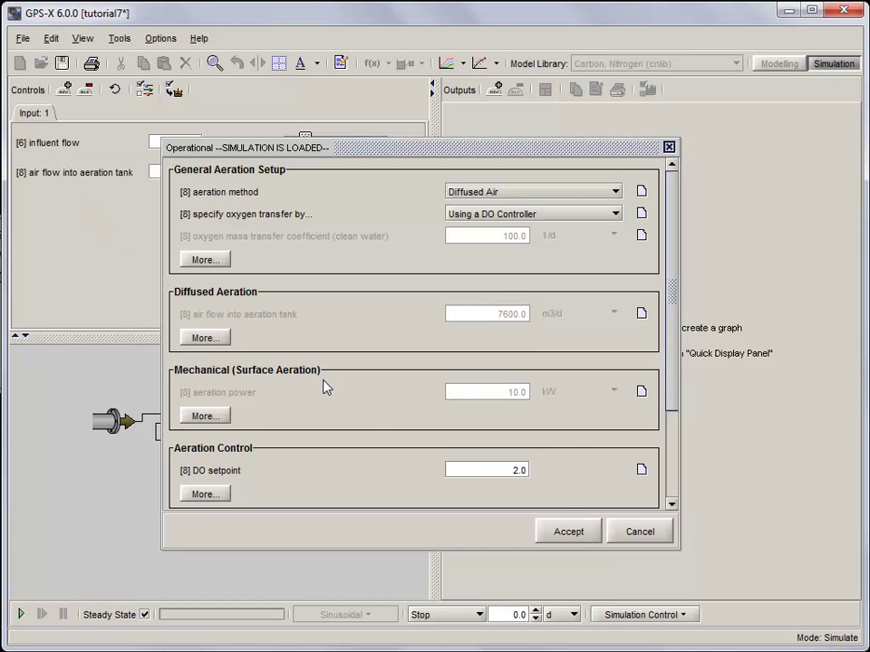
{"action": "left_click", "coordinate": [613, 215]}
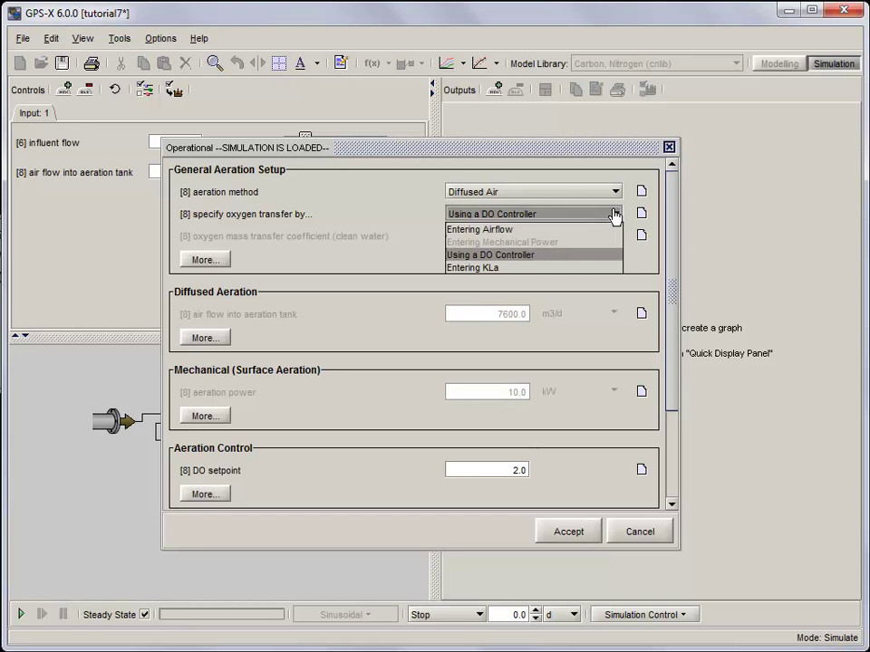
{"action": "left_click", "coordinate": [596, 231]}
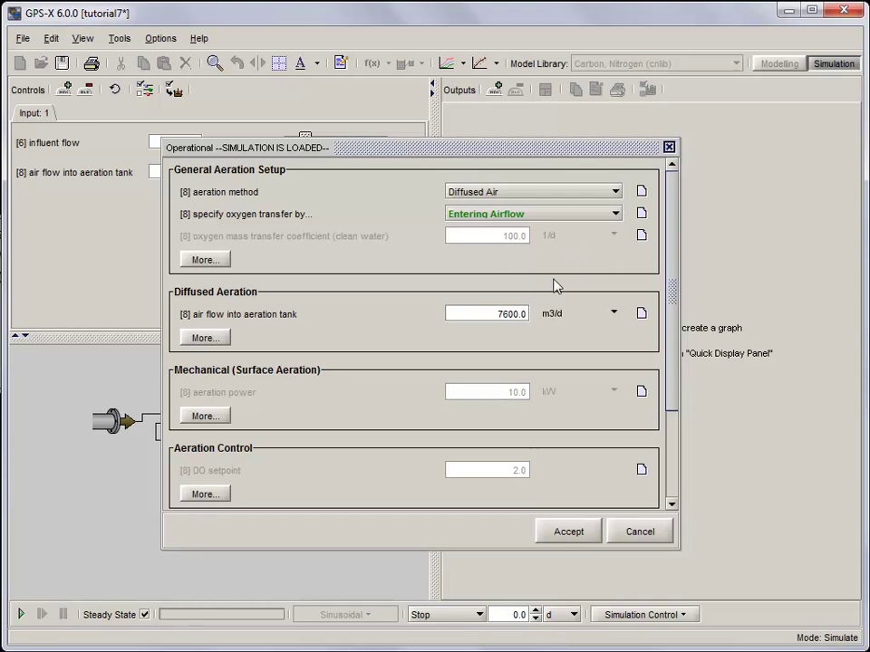
{"action": "left_click_drag", "start_coordinate": [448, 313], "coordinate": [538, 319]}
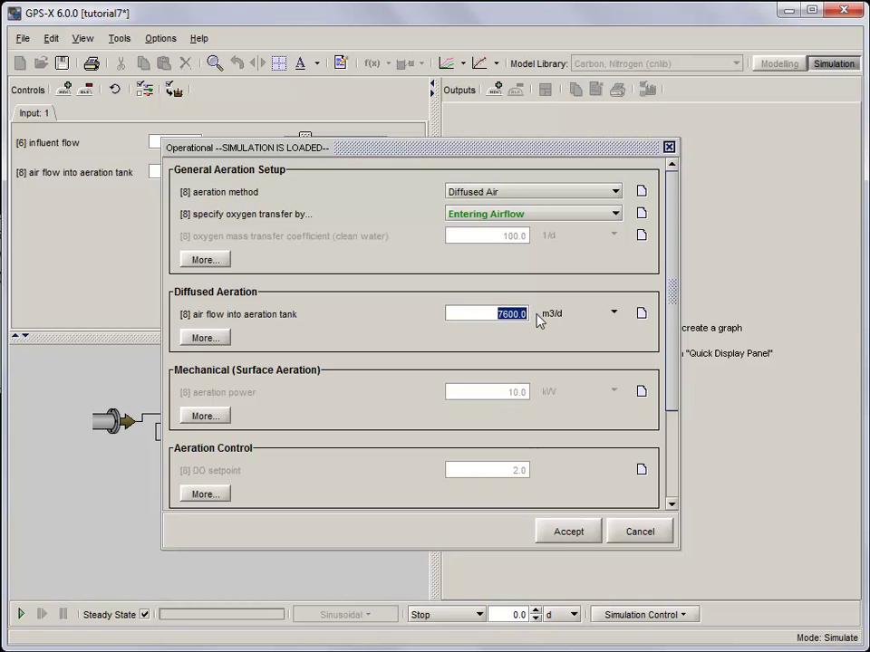
{"action": "type", "text": "15000"}
{"action": "left_click", "coordinate": [556, 530]}
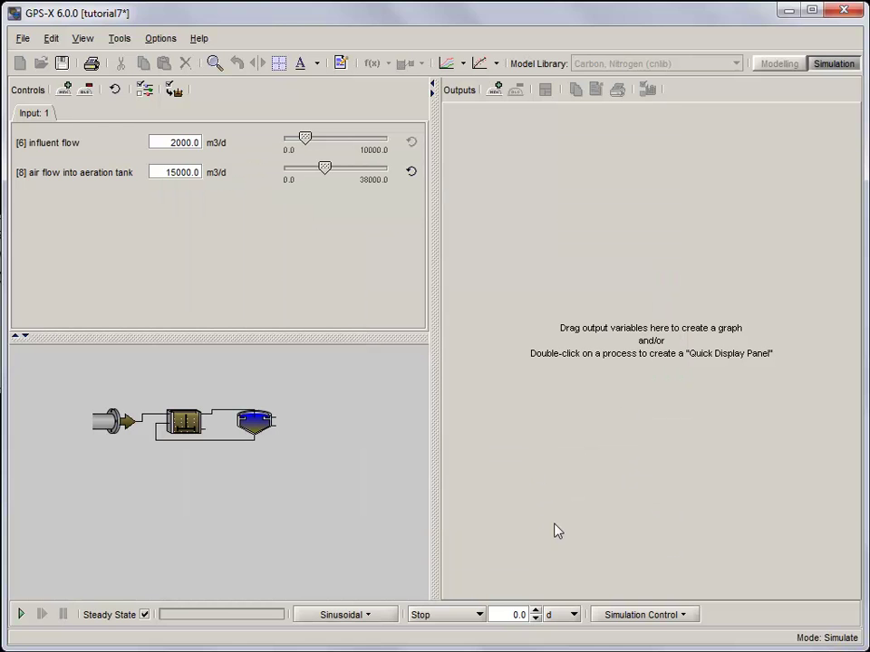
Set control ranges: influent flow max 10000, air flow min 10000 and max 25000 m3/d.
{"action": "left_click", "coordinate": [152, 93]}
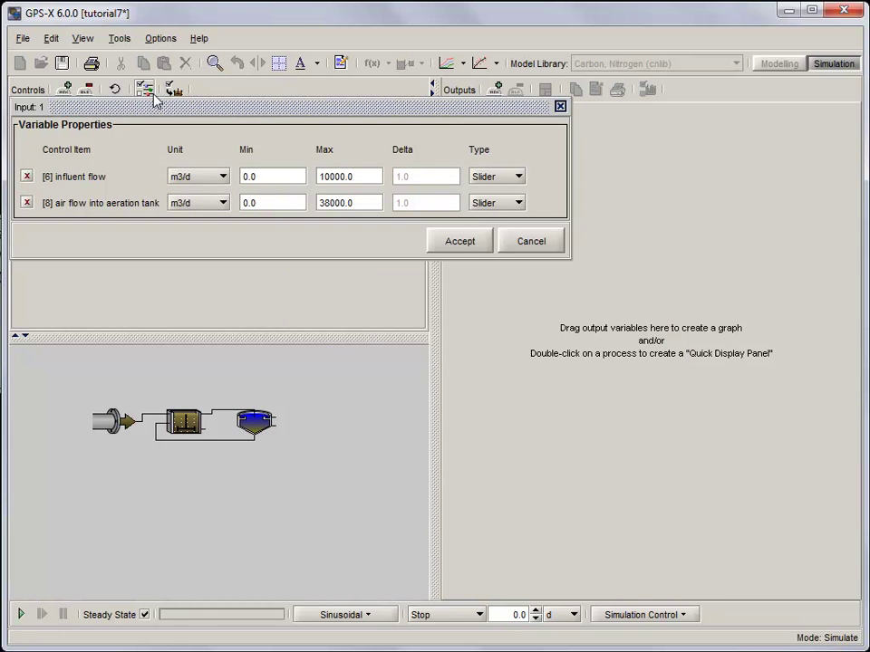
{"action": "left_click_drag", "start_coordinate": [355, 177], "coordinate": [308, 180]}
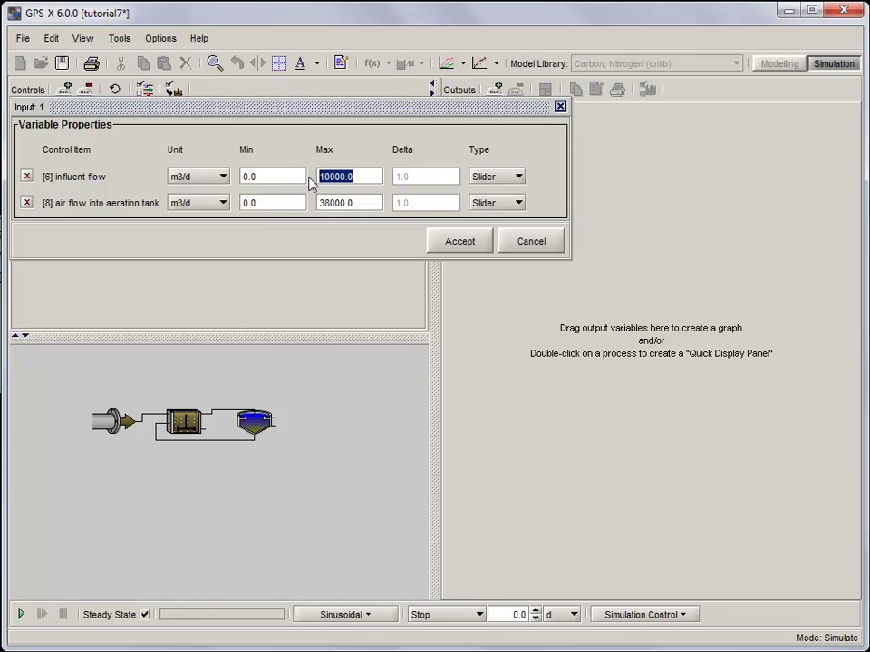
{"action": "type", "text": "10000"}
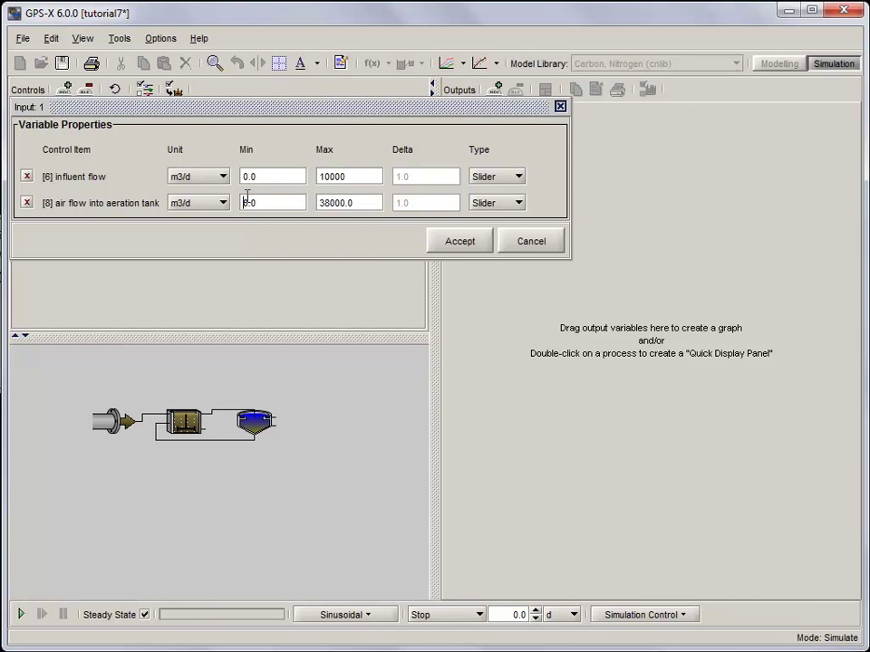
{"action": "left_click_drag", "start_coordinate": [245, 203], "coordinate": [280, 202]}
{"action": "type", "text": "10000"}
{"action": "left_click_drag", "start_coordinate": [345, 202], "coordinate": [311, 202]}
{"action": "type", "text": "25000"}
{"action": "left_click", "coordinate": [452, 241]}
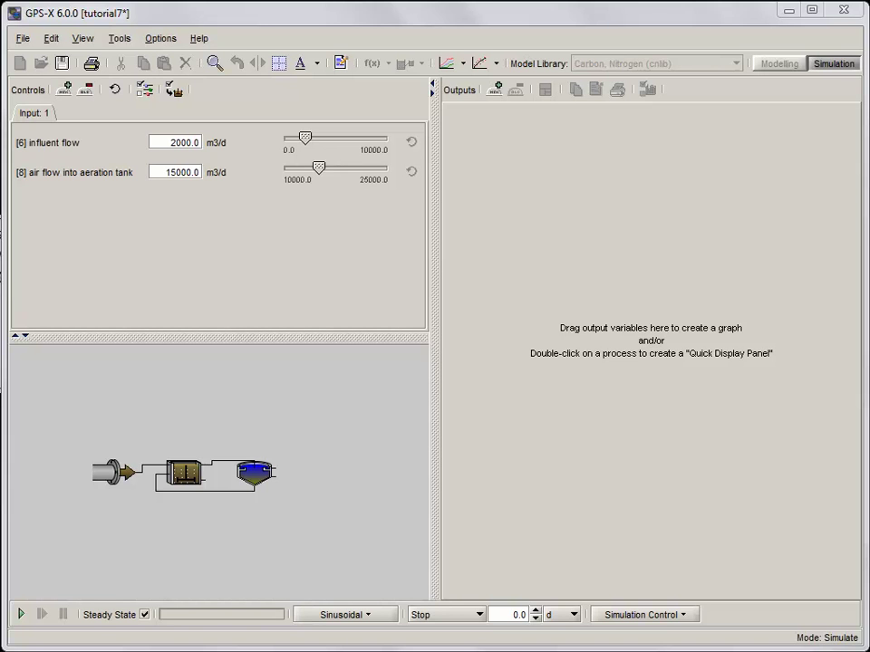
Plot the clarifier's free and ionized ammonia state variables in a new graph.
{"action": "right_click", "coordinate": [278, 472]}
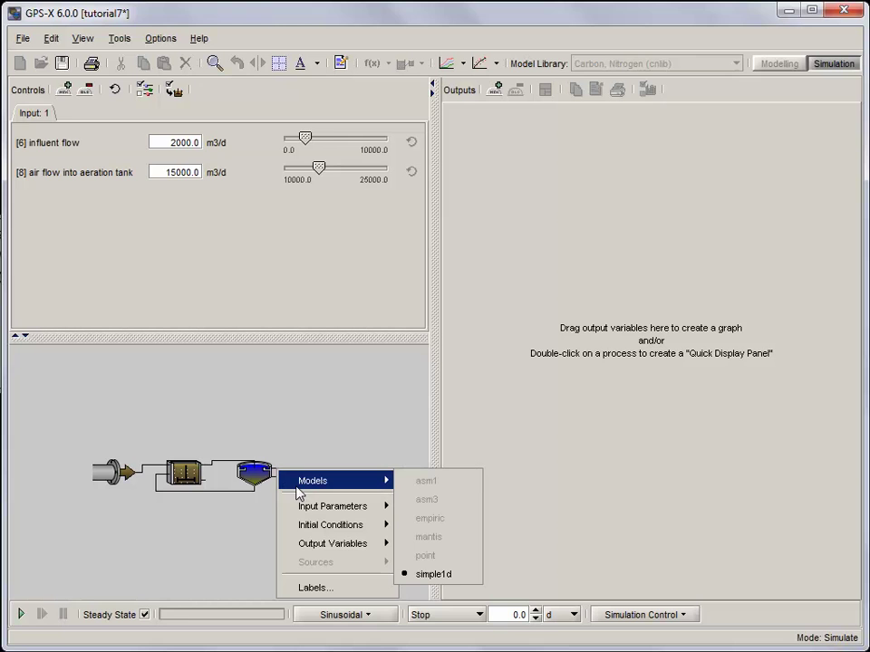
{"action": "mouse_move", "coordinate": [317, 543]}
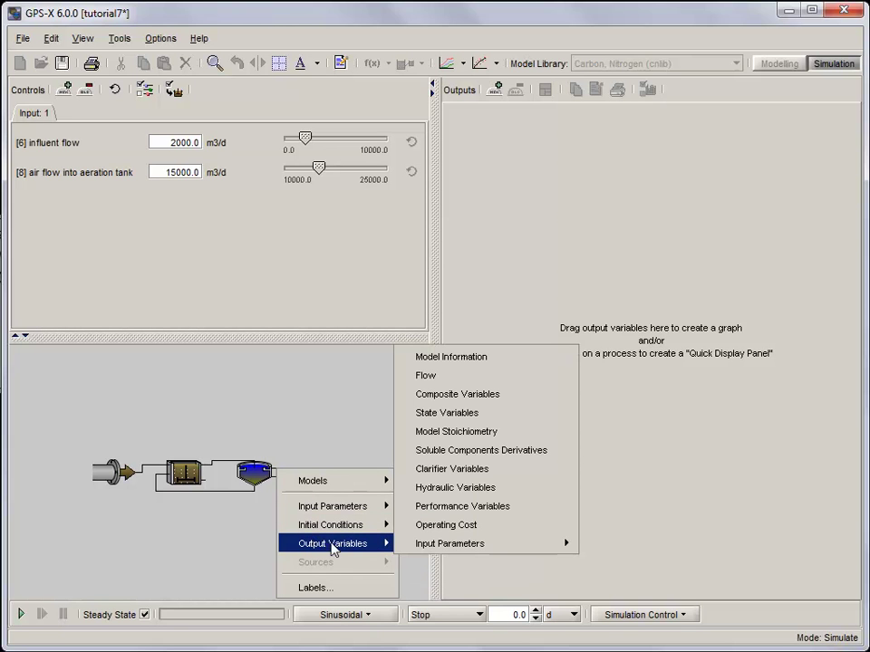
{"action": "mouse_move", "coordinate": [417, 547]}
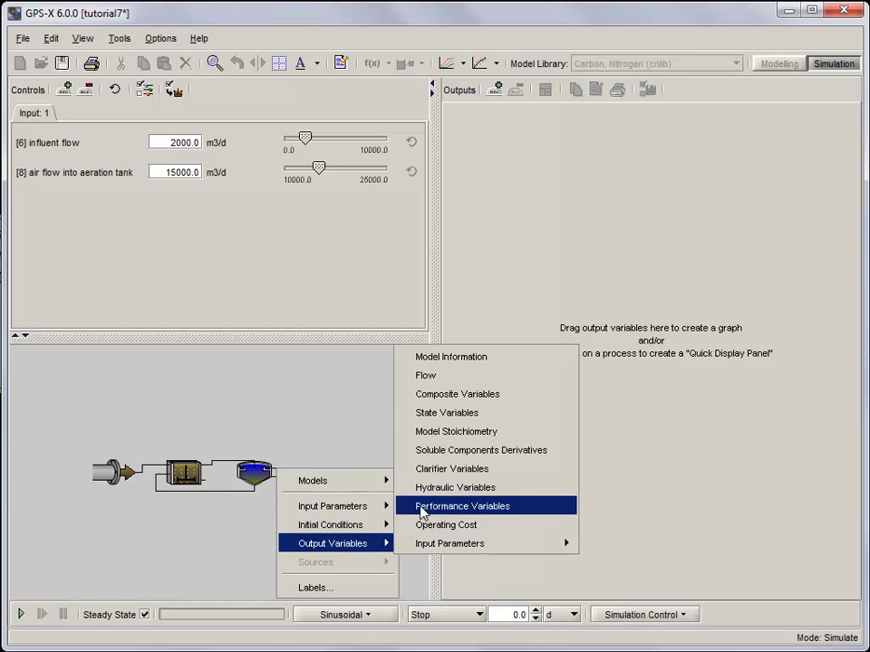
{"action": "left_click", "coordinate": [439, 413]}
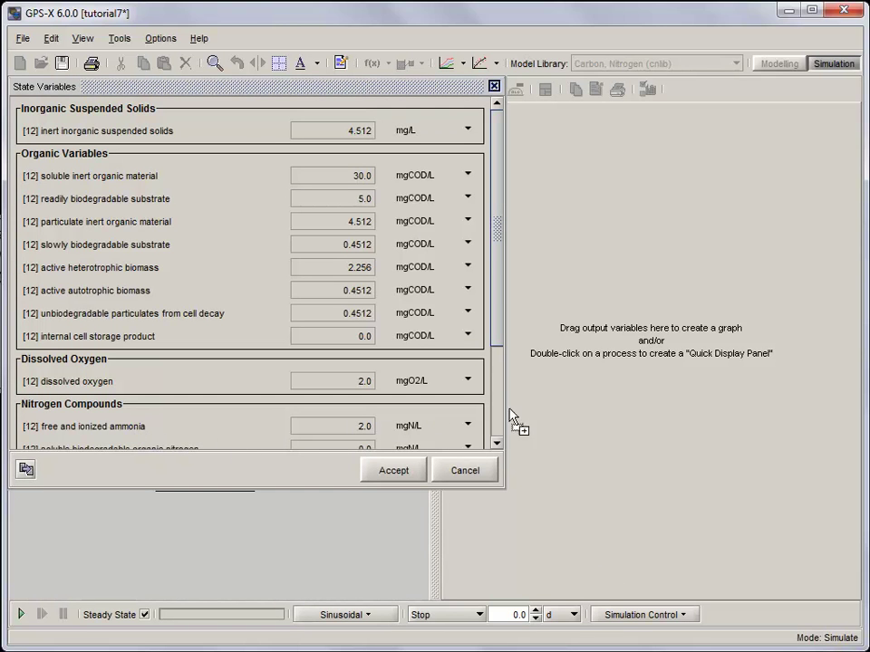
{"action": "left_click_drag", "start_coordinate": [509, 414], "coordinate": [662, 243]}
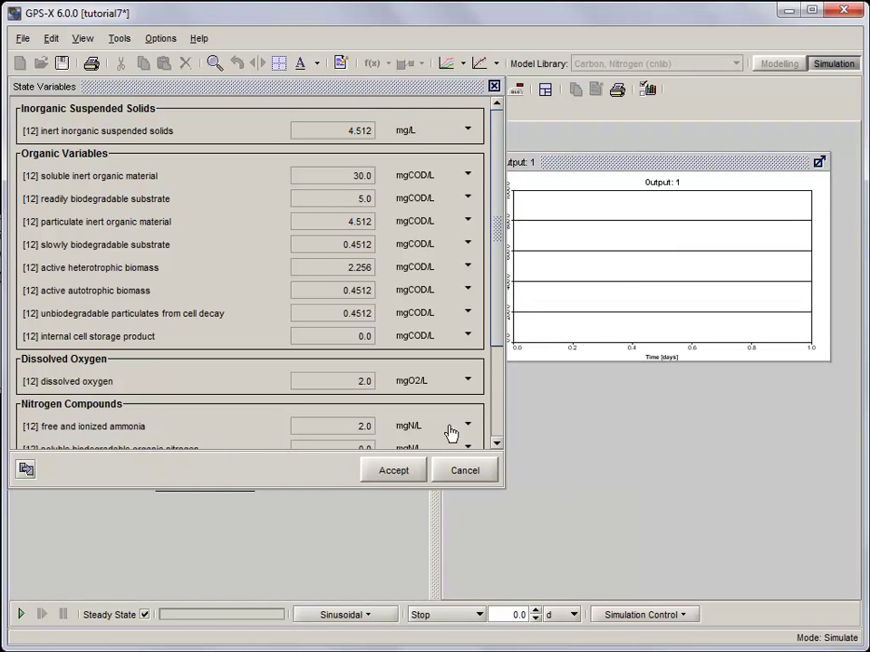
{"action": "left_click", "coordinate": [399, 473]}
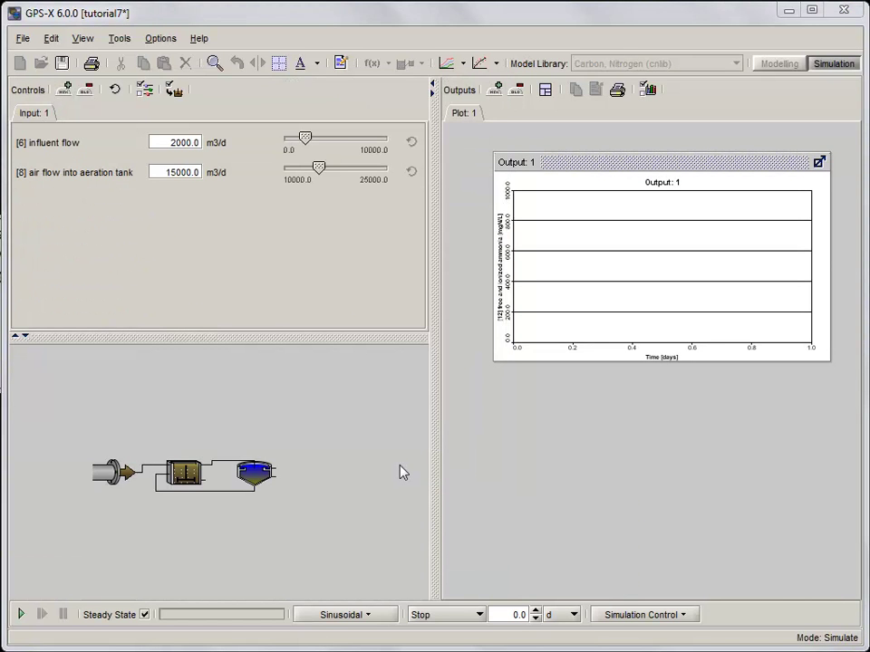
Plot the clarifier's total carbonaceous BOD5 composite variable in a second graph.
{"action": "right_click", "coordinate": [276, 472]}
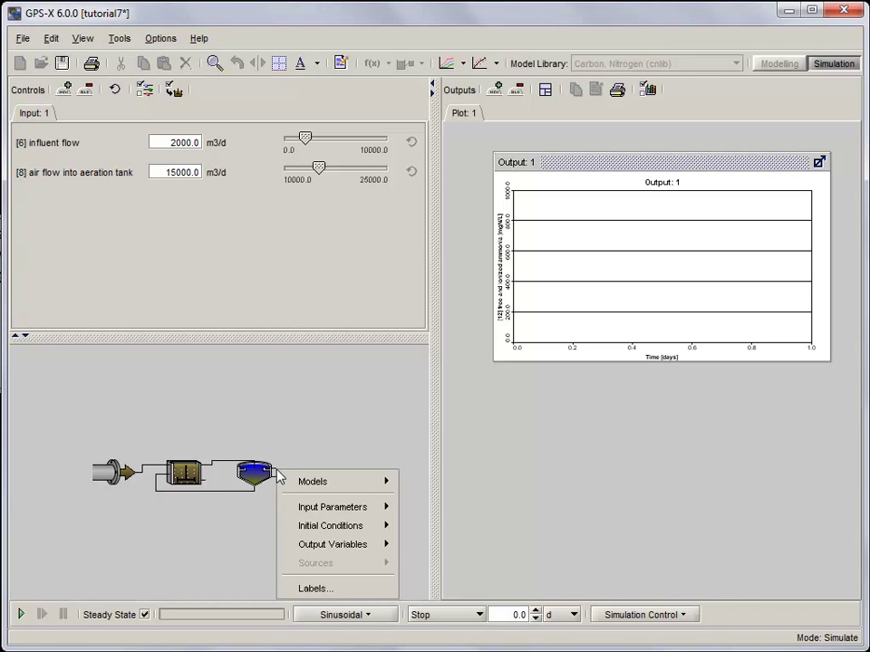
{"action": "mouse_move", "coordinate": [345, 546]}
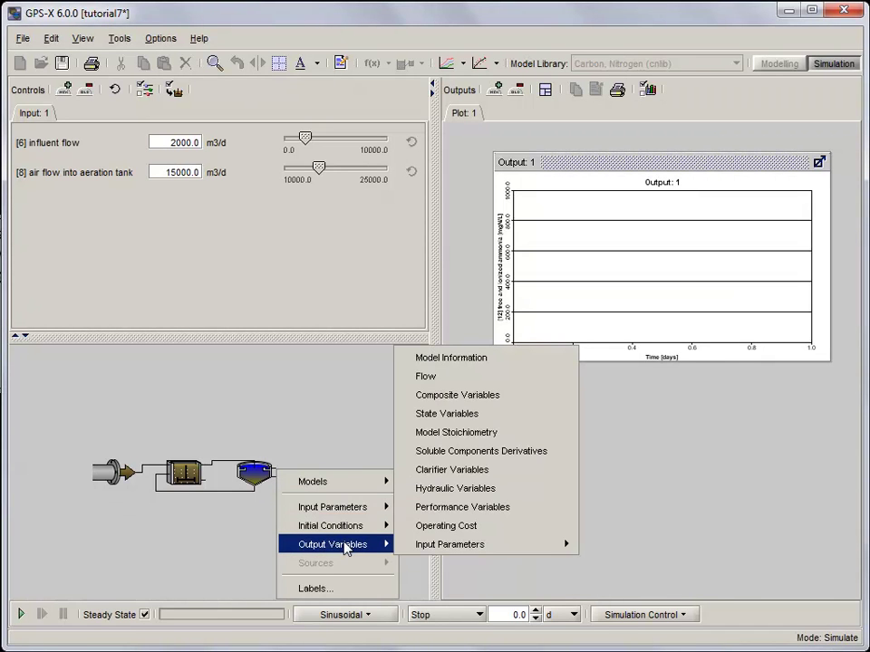
{"action": "left_click", "coordinate": [459, 400]}
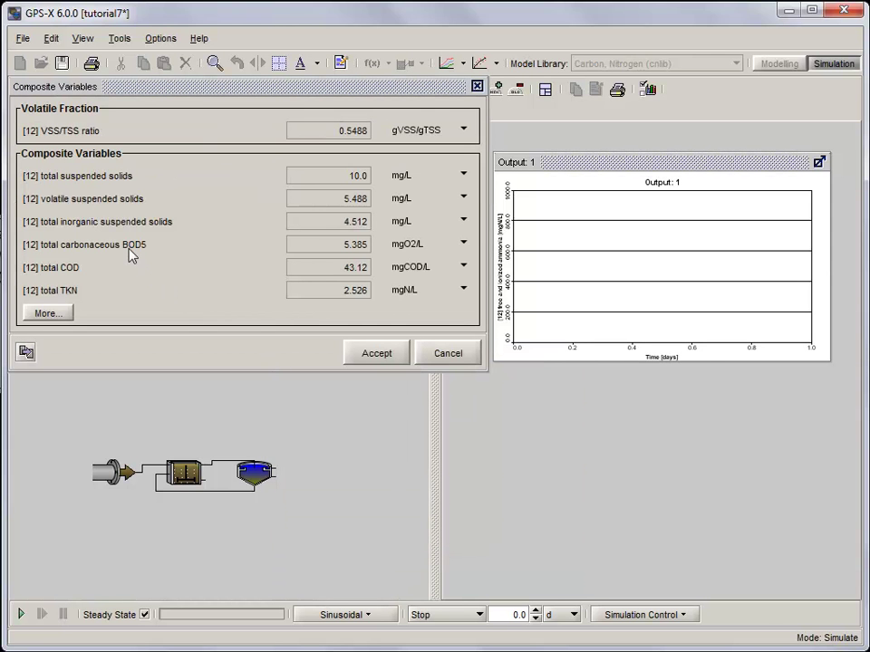
{"action": "left_click_drag", "start_coordinate": [128, 257], "coordinate": [535, 418]}
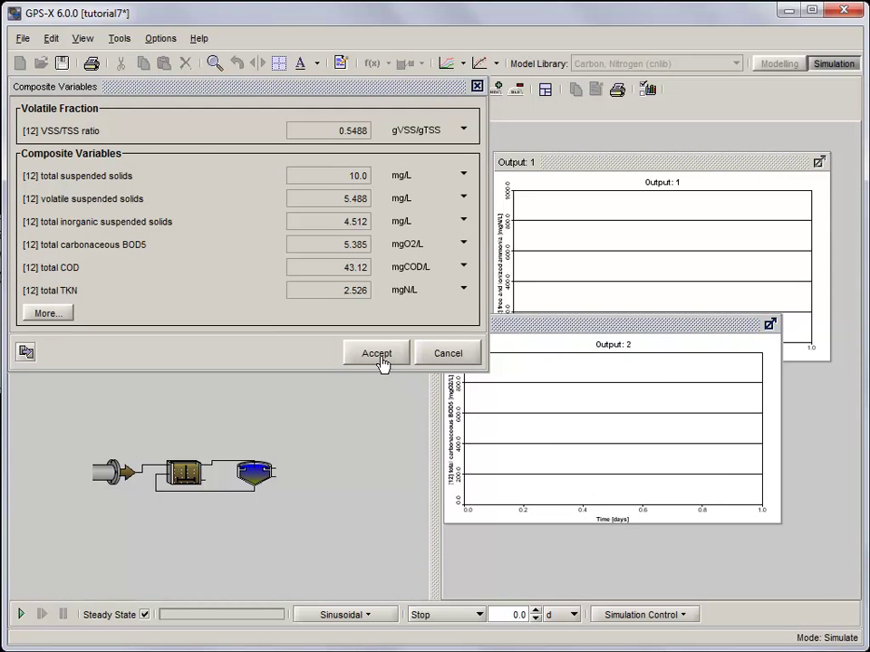
{"action": "left_click", "coordinate": [378, 355]}
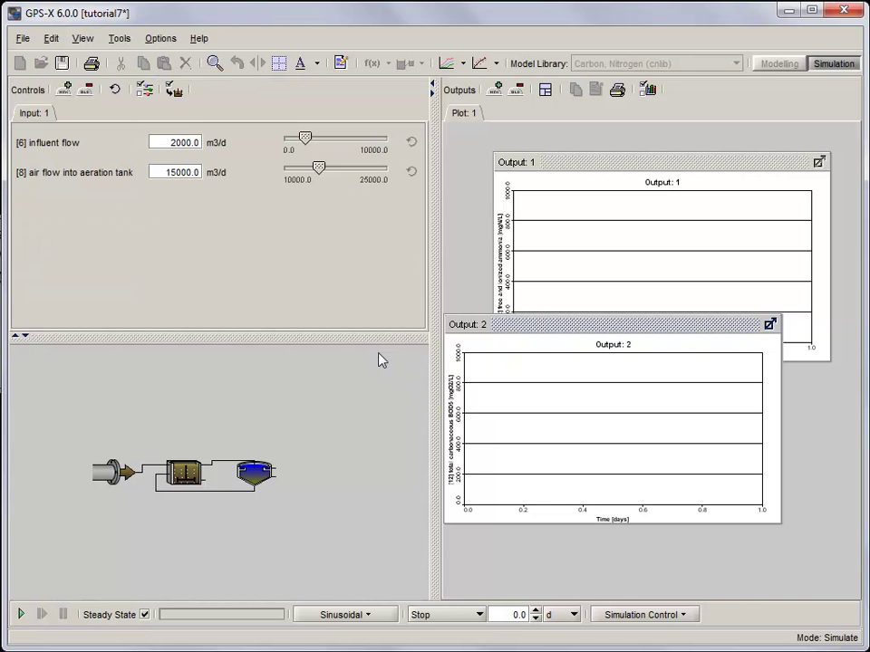
Plot the clarifier's total nitrogen from the additional composite variables in another graph.
{"action": "right_click", "coordinate": [277, 470]}
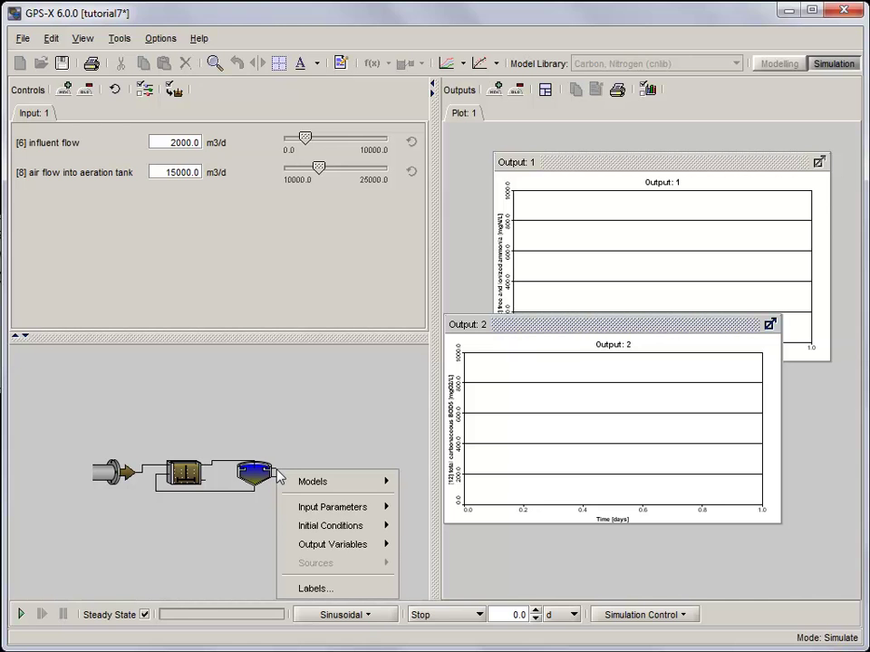
{"action": "mouse_move", "coordinate": [313, 547]}
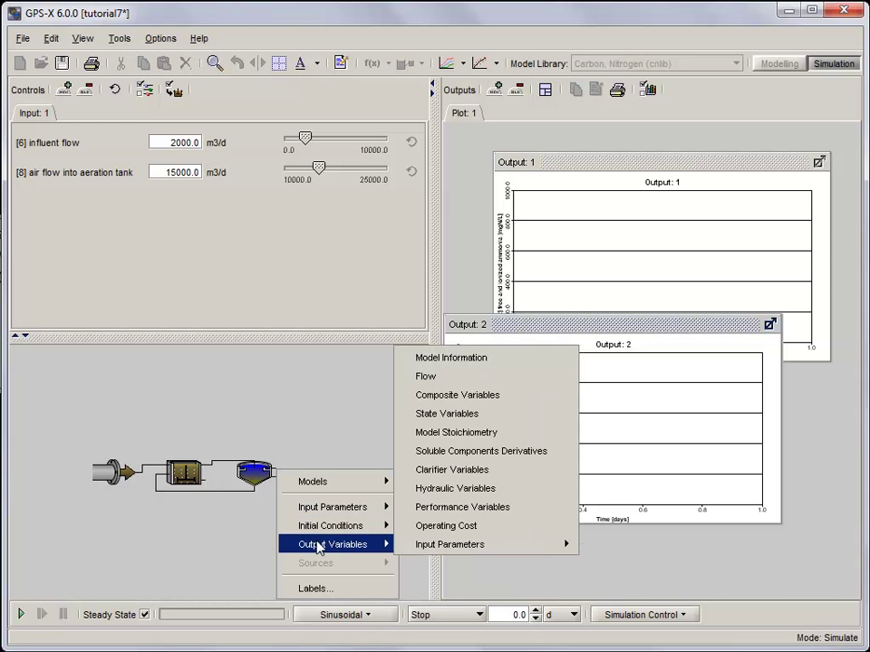
{"action": "left_click", "coordinate": [457, 395]}
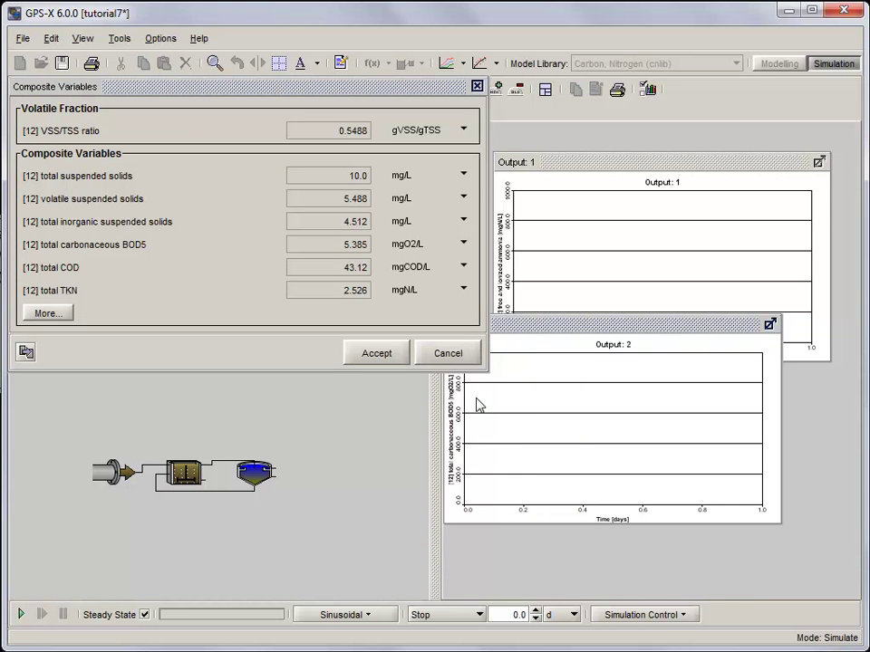
{"action": "left_click", "coordinate": [47, 313]}
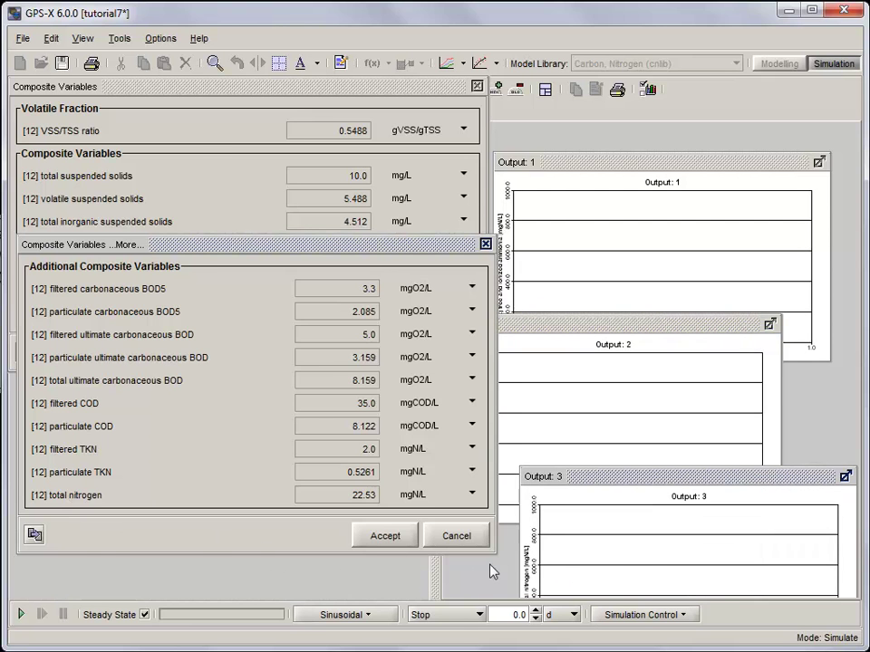
{"action": "left_click", "coordinate": [389, 536]}
{"action": "left_click", "coordinate": [374, 353]}
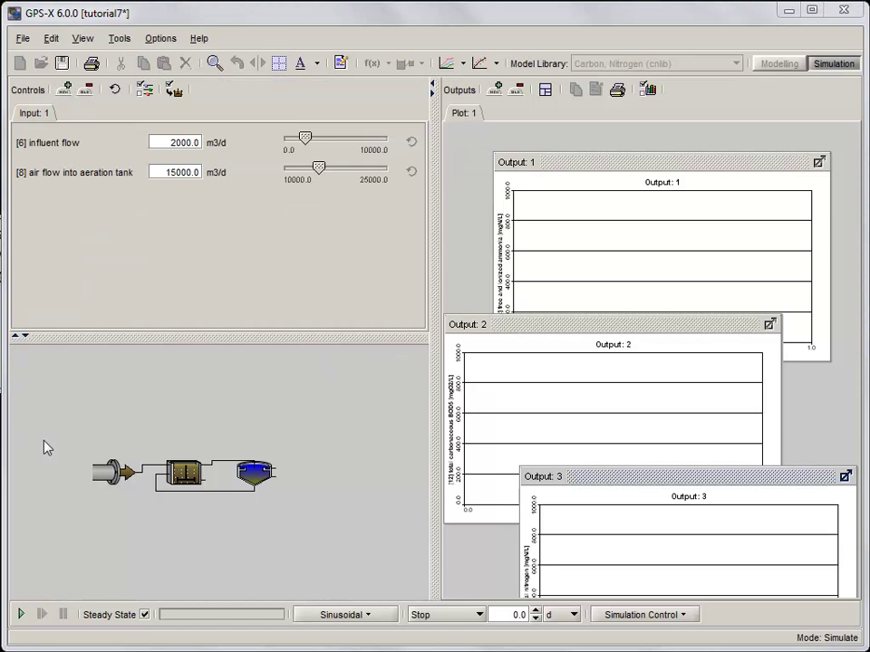
Graph the aeration tank's dissolved oxygen, then tile all four graphs with descriptive titles.
{"action": "right_click", "coordinate": [183, 474]}
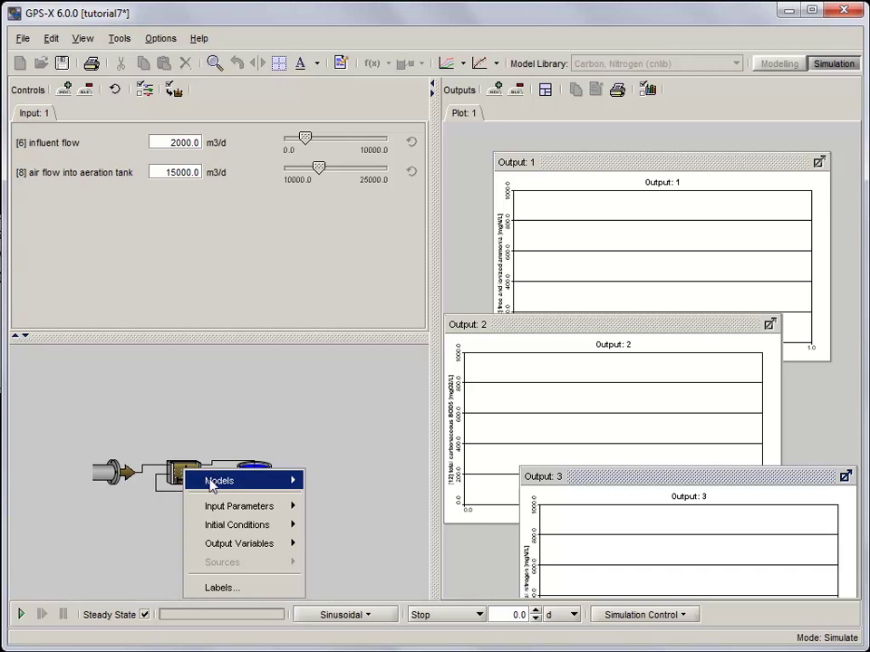
{"action": "mouse_move", "coordinate": [270, 546]}
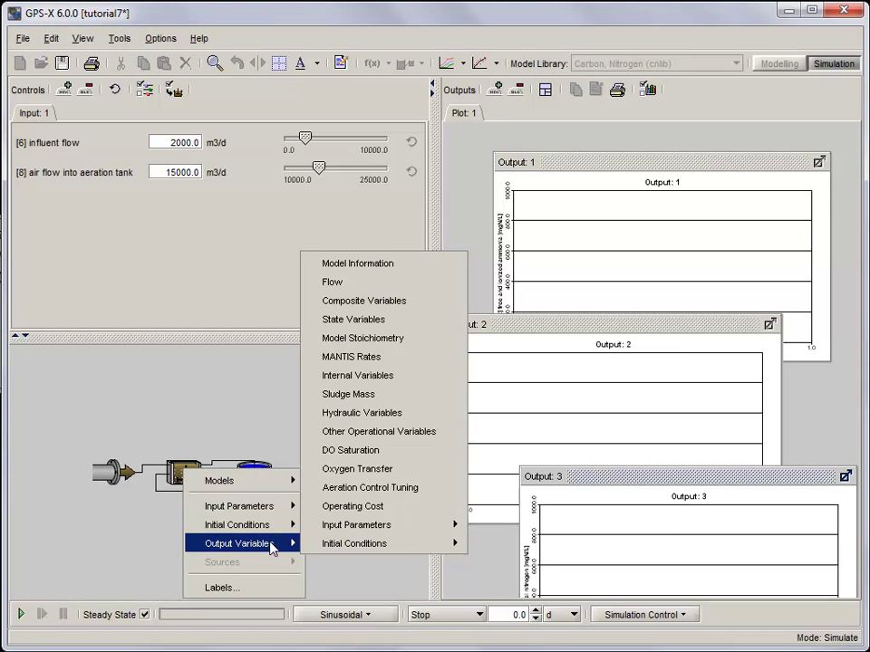
{"action": "left_click", "coordinate": [373, 320]}
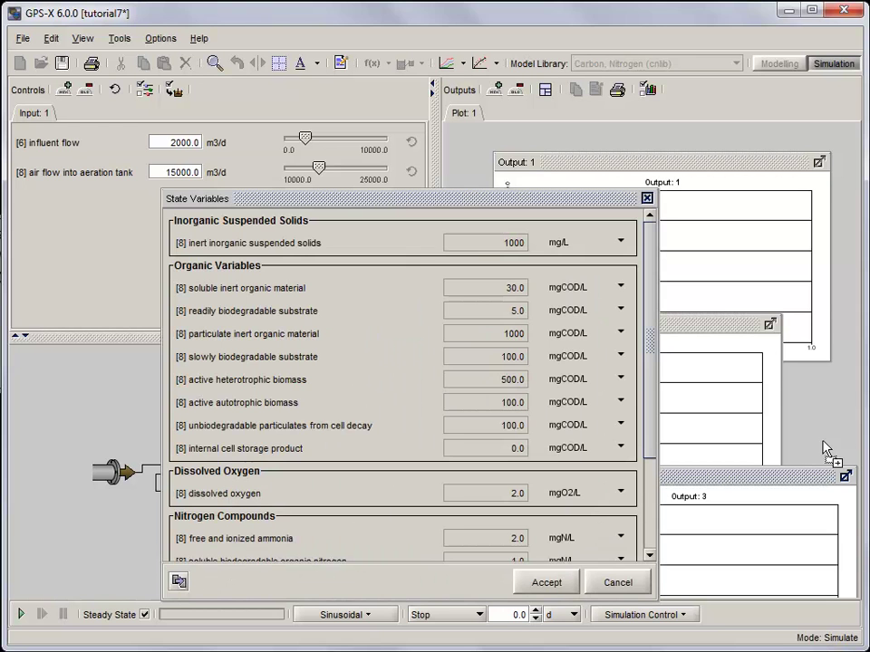
{"action": "left_click", "coordinate": [564, 581]}
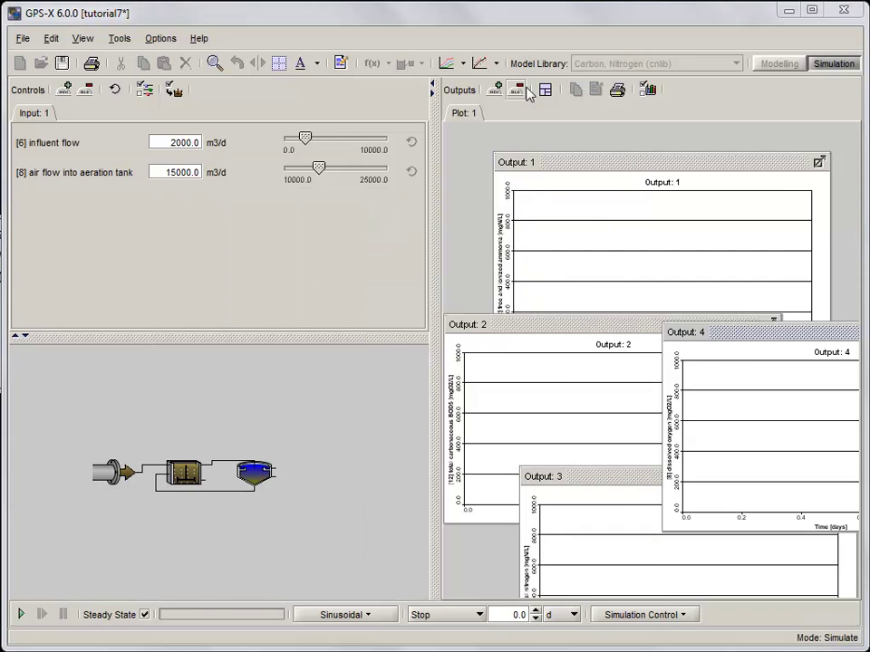
{"action": "left_click", "coordinate": [545, 89]}
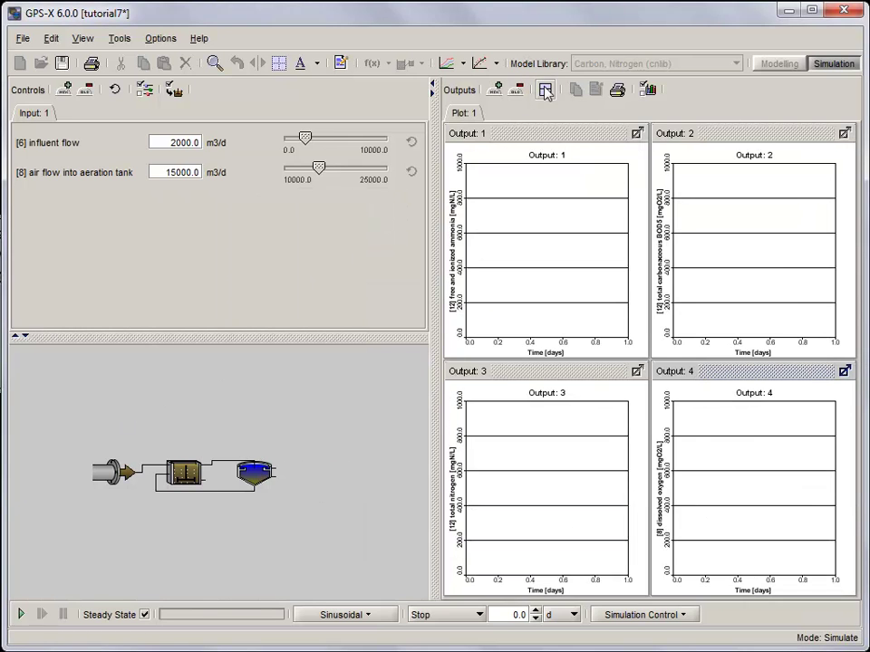
{"action": "left_click", "coordinate": [646, 90]}
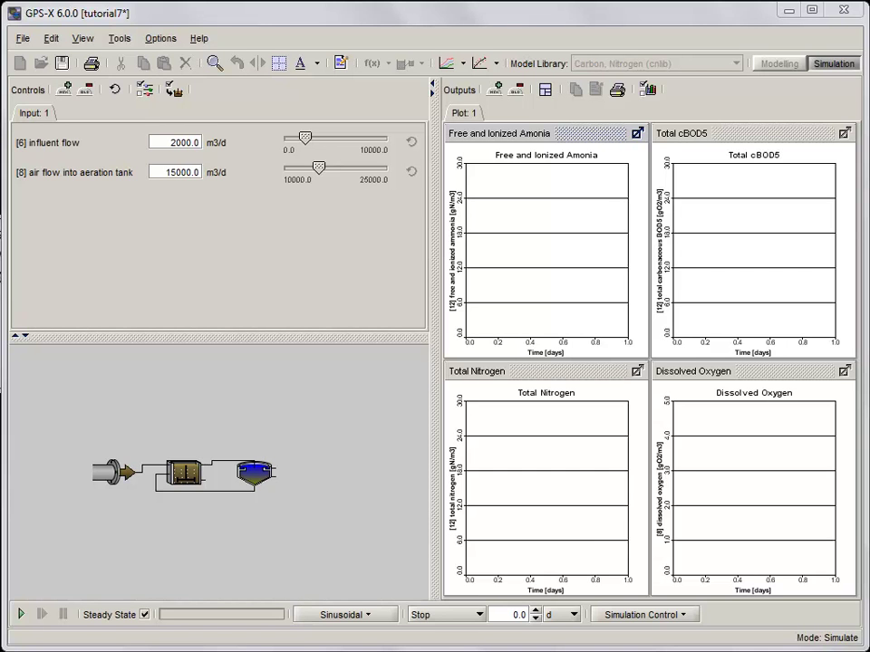
Set the stop time to 1 day and run the simulation.
{"action": "double_click", "coordinate": [518, 615]}
{"action": "type", "text": "1"}
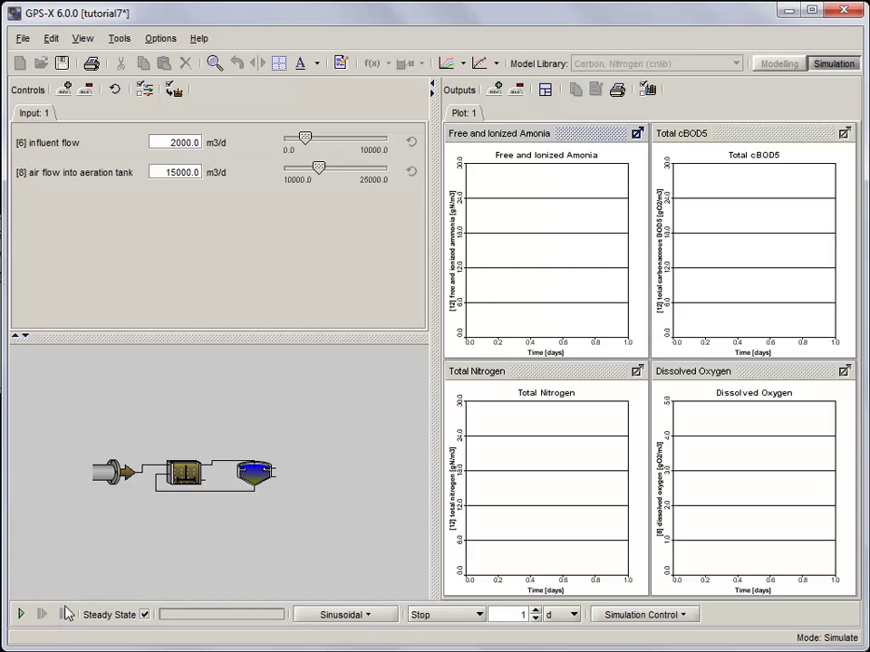
{"action": "left_click", "coordinate": [21, 615]}
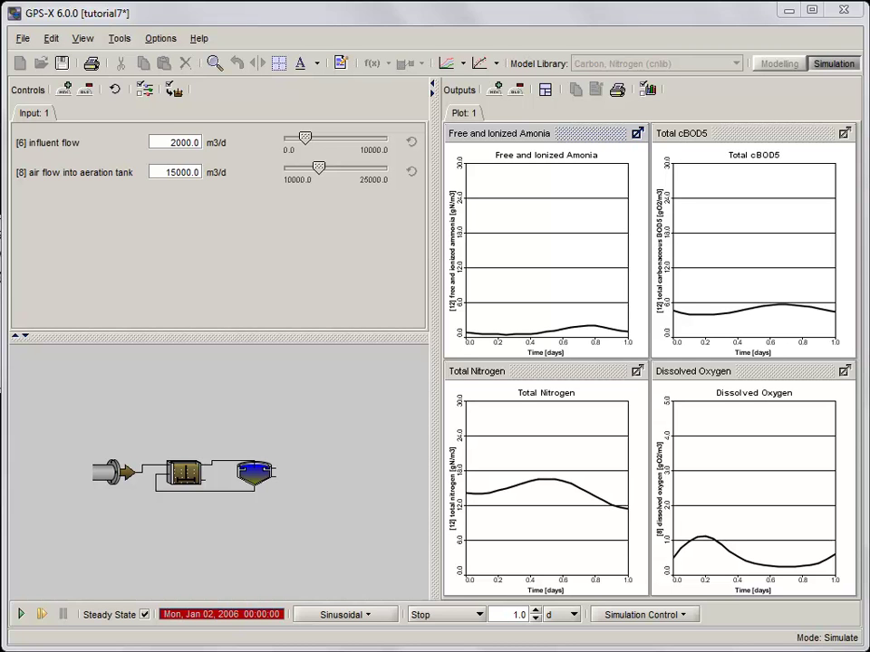
Make aeration-tank air flow an Analyze variable with a Delta of 300.
{"action": "left_click", "coordinate": [146, 91]}
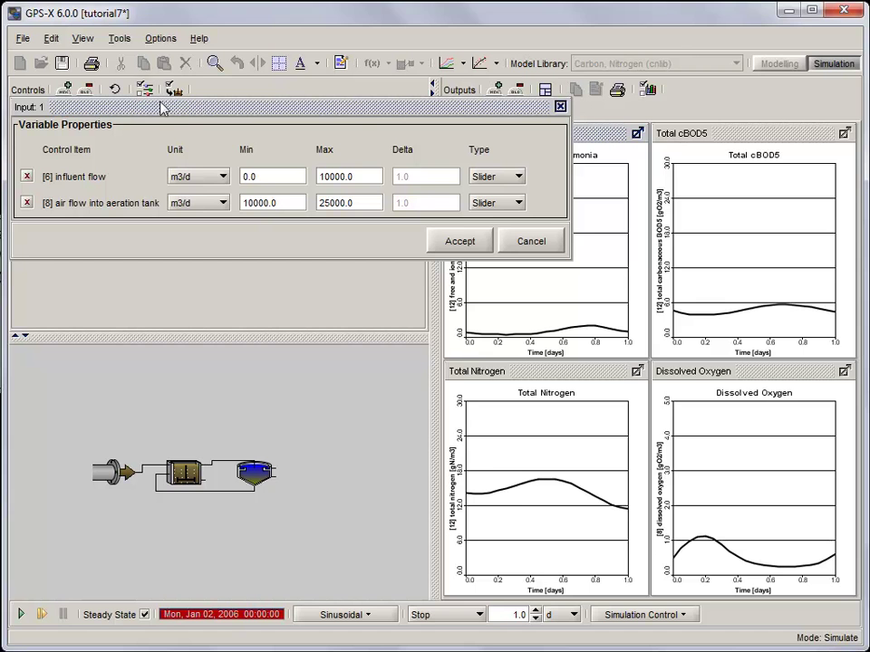
{"action": "left_click", "coordinate": [489, 203]}
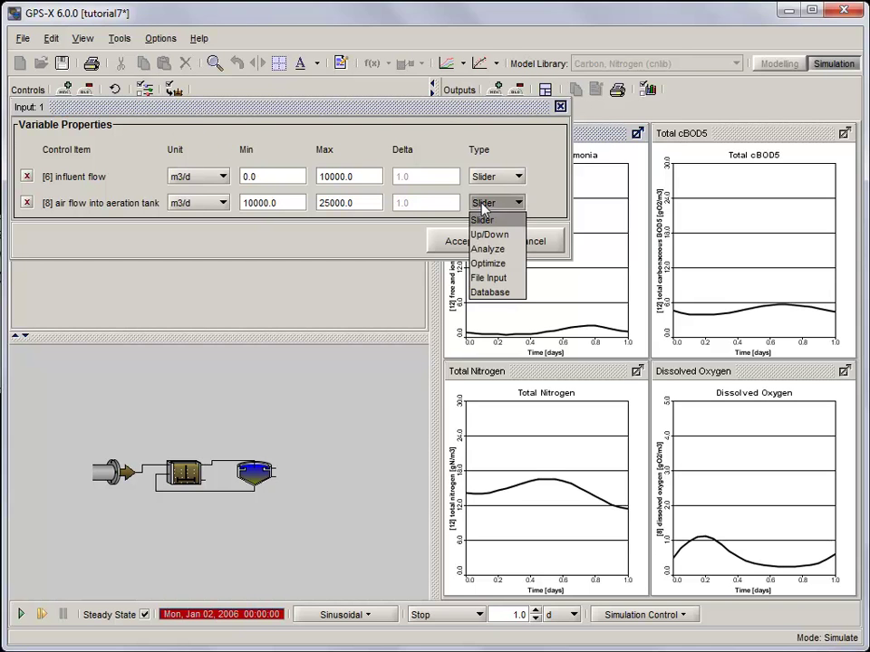
{"action": "left_click", "coordinate": [487, 249]}
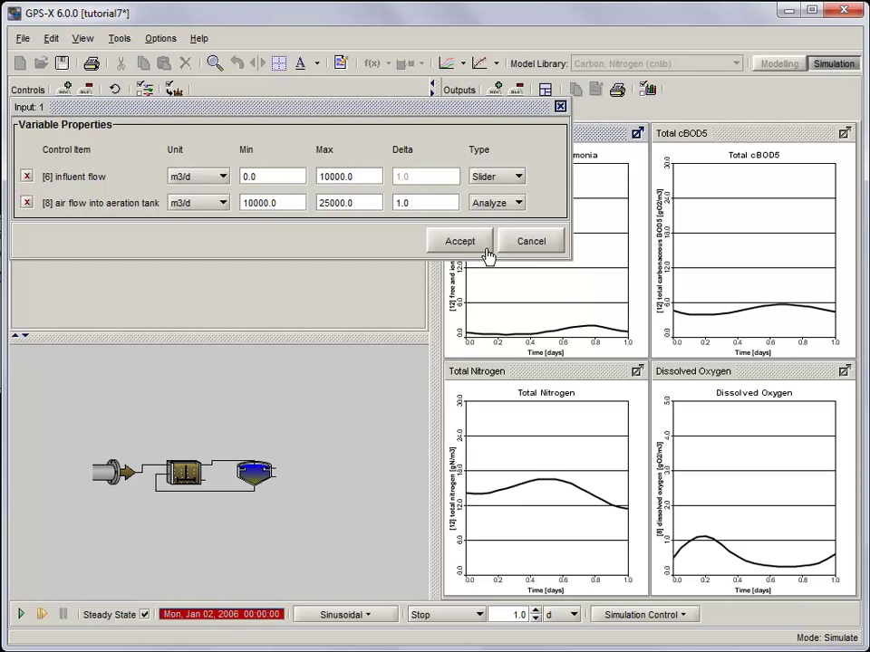
{"action": "left_click_drag", "start_coordinate": [447, 203], "coordinate": [382, 203]}
{"action": "type", "text": "300"}
{"action": "left_click", "coordinate": [450, 241]}
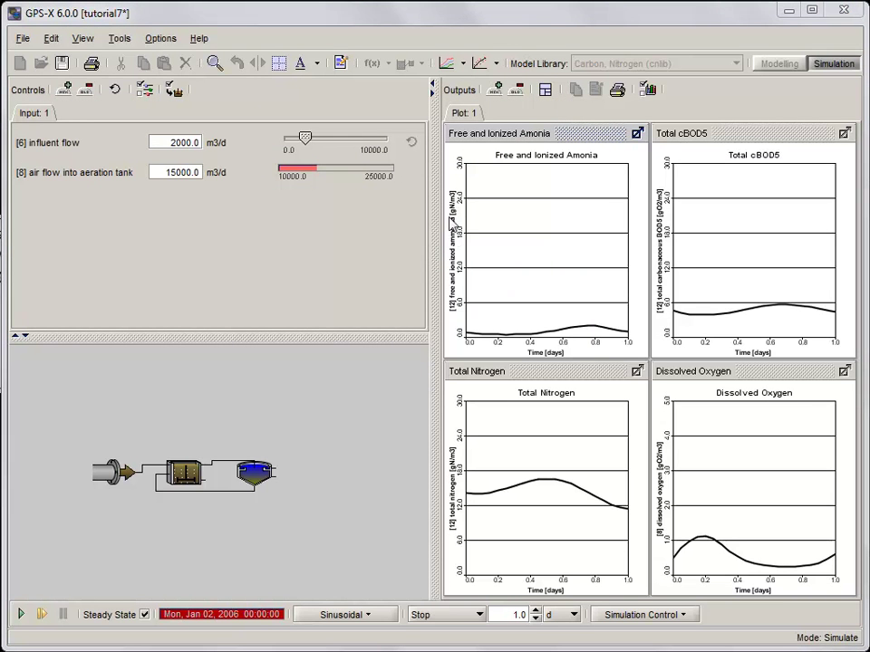
Switch the model into Steady State analysis mode.
{"action": "left_click", "coordinate": [463, 66]}
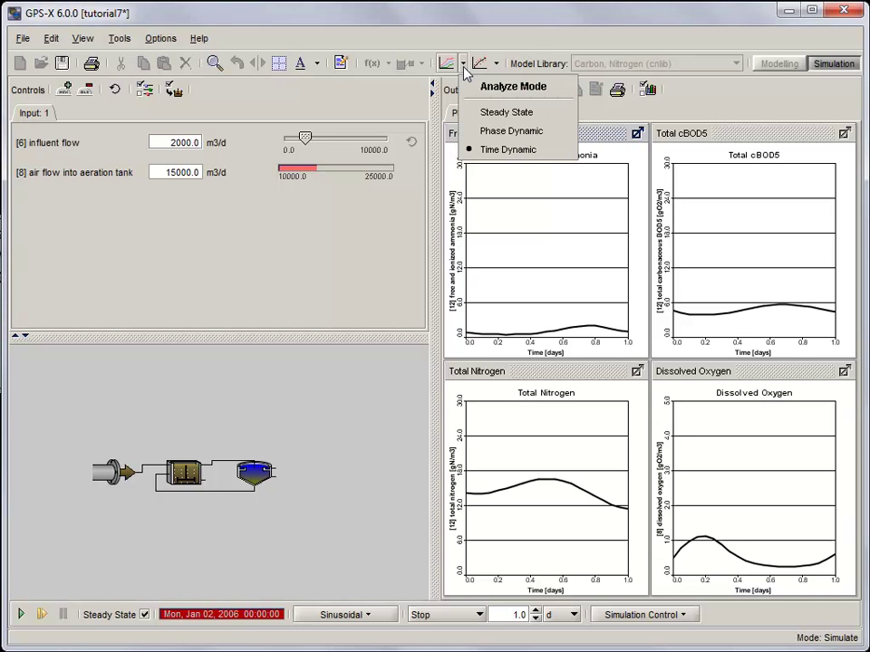
{"action": "left_click", "coordinate": [473, 112]}
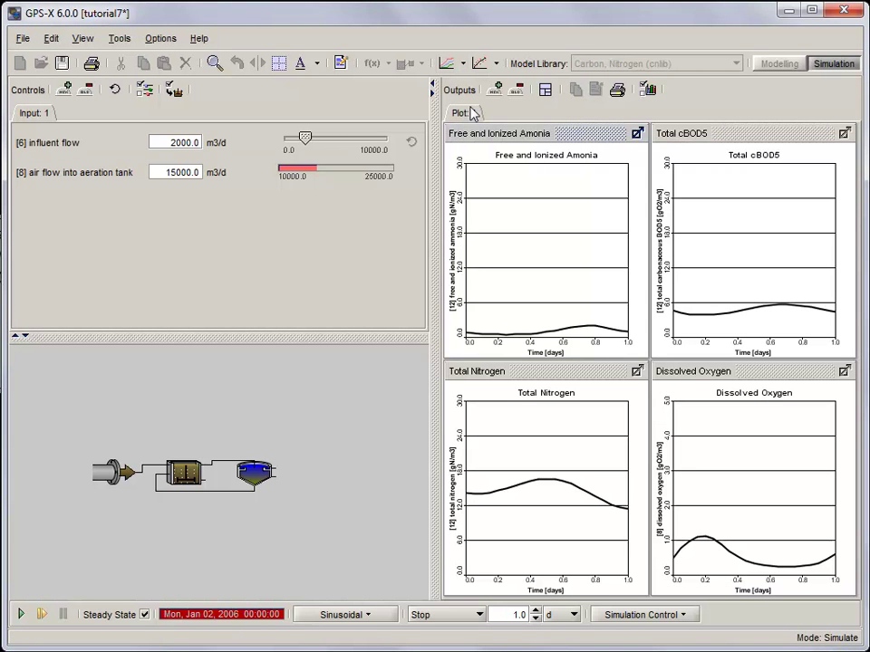
{"action": "left_click", "coordinate": [450, 65]}
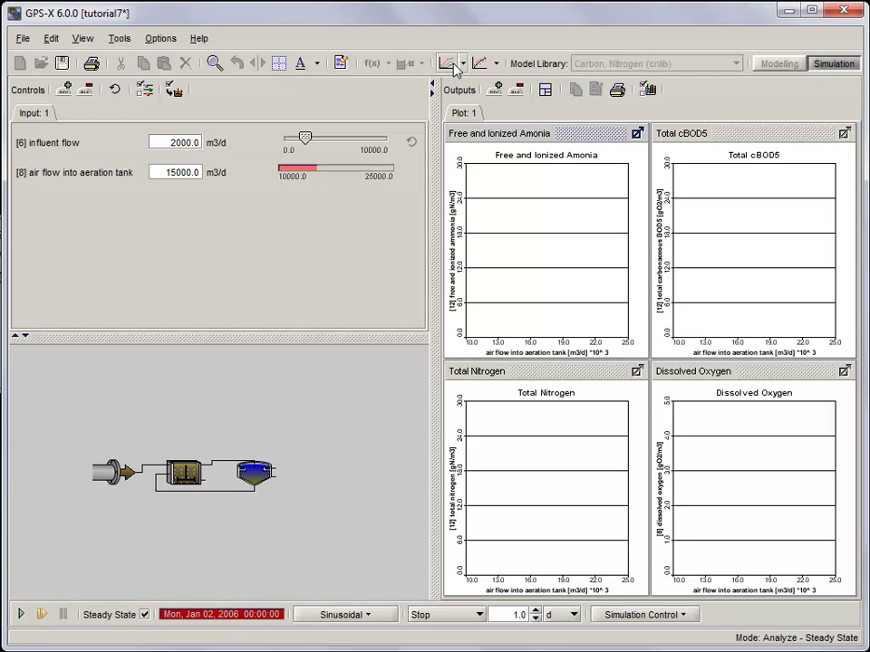
Set the stop time to 0 and run the steady-state sweep across 10000–25000 m3/d air flow.
{"action": "double_click", "coordinate": [516, 614]}
{"action": "type", "text": "0"}
{"action": "left_click", "coordinate": [22, 615]}
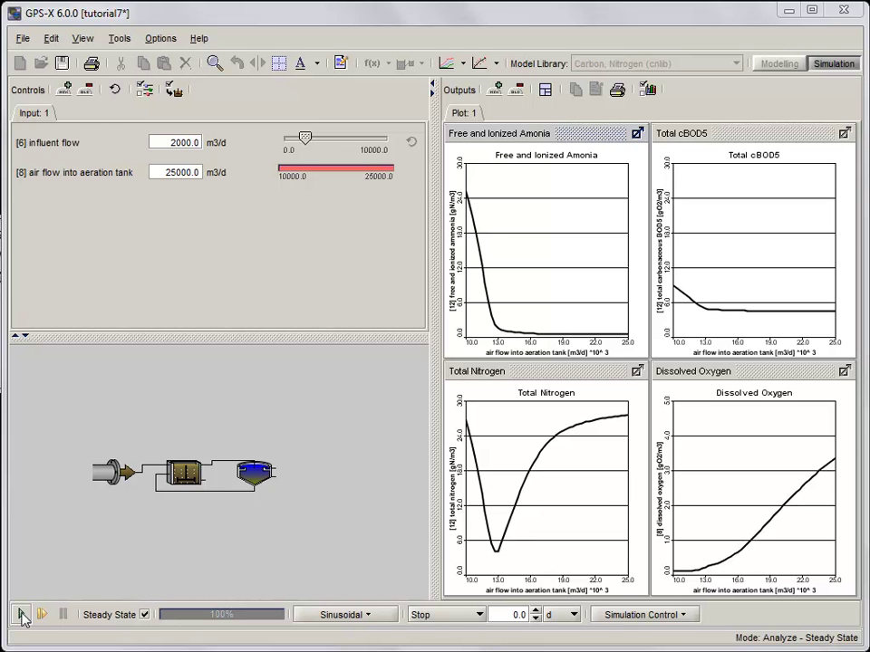
{"action": "left_click", "coordinate": [171, 40]}
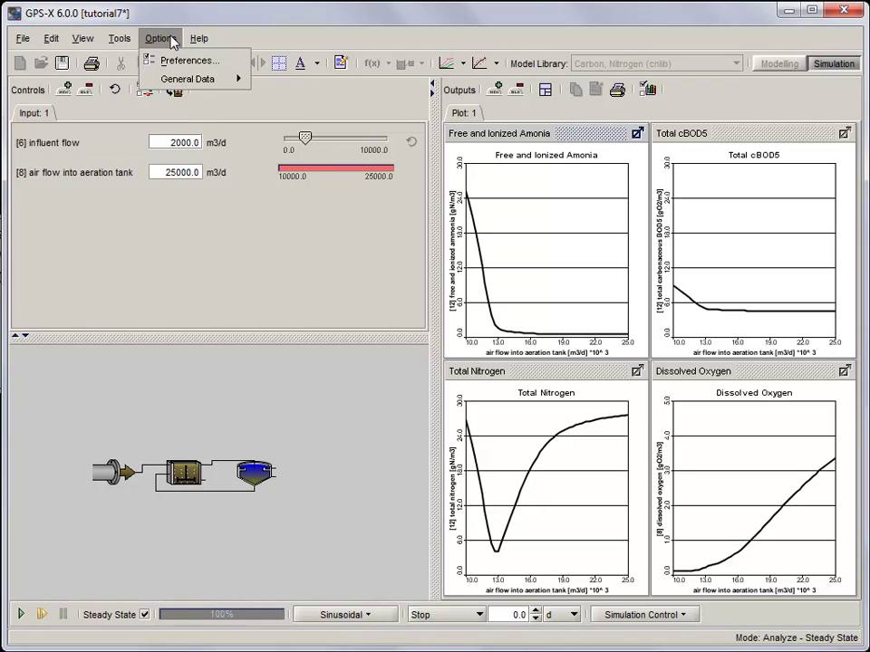
{"action": "left_click", "coordinate": [149, 60]}
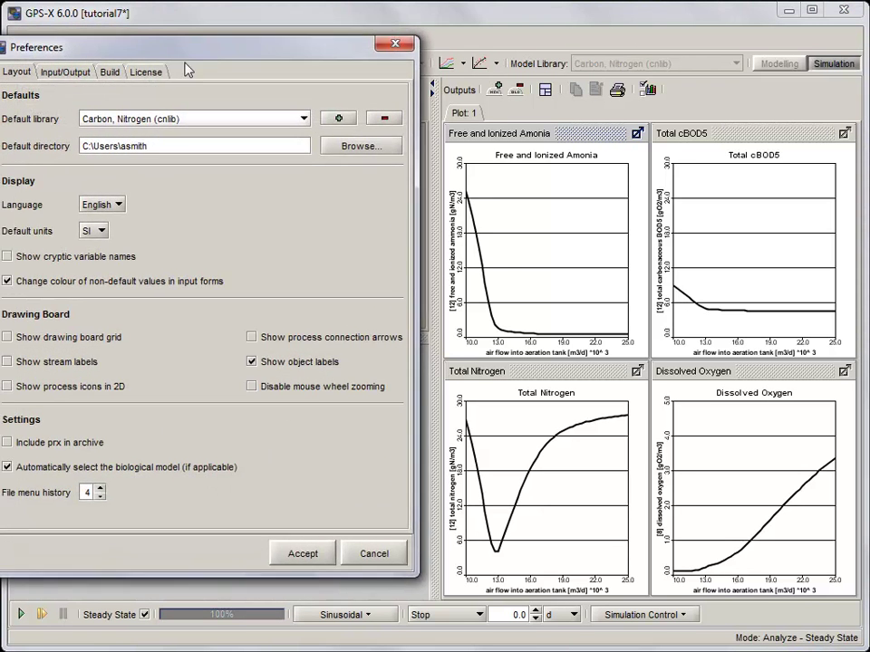
{"action": "left_click", "coordinate": [160, 94]}
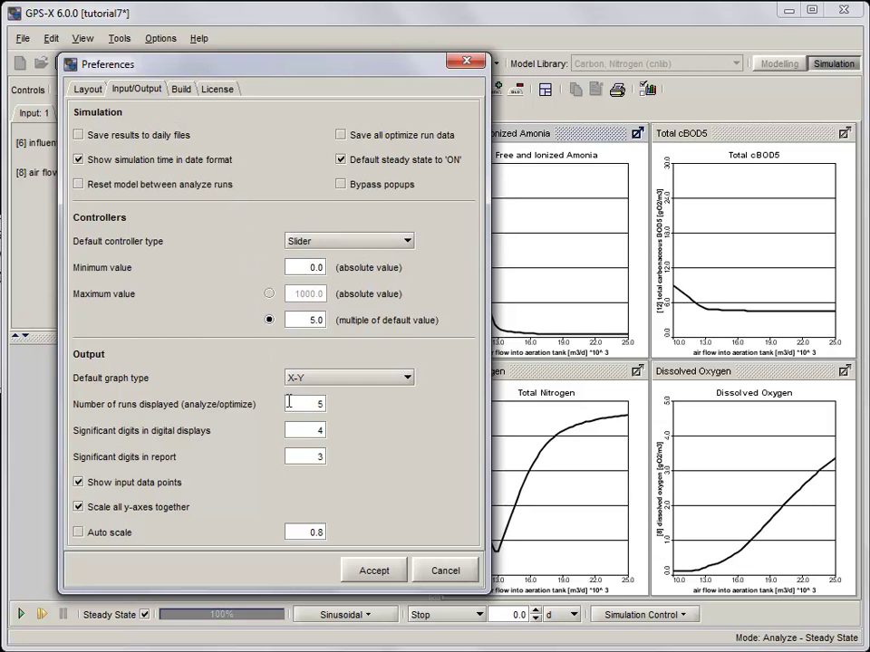
{"action": "left_click_drag", "start_coordinate": [299, 403], "coordinate": [334, 408]}
{"action": "left_click", "coordinate": [389, 572]}
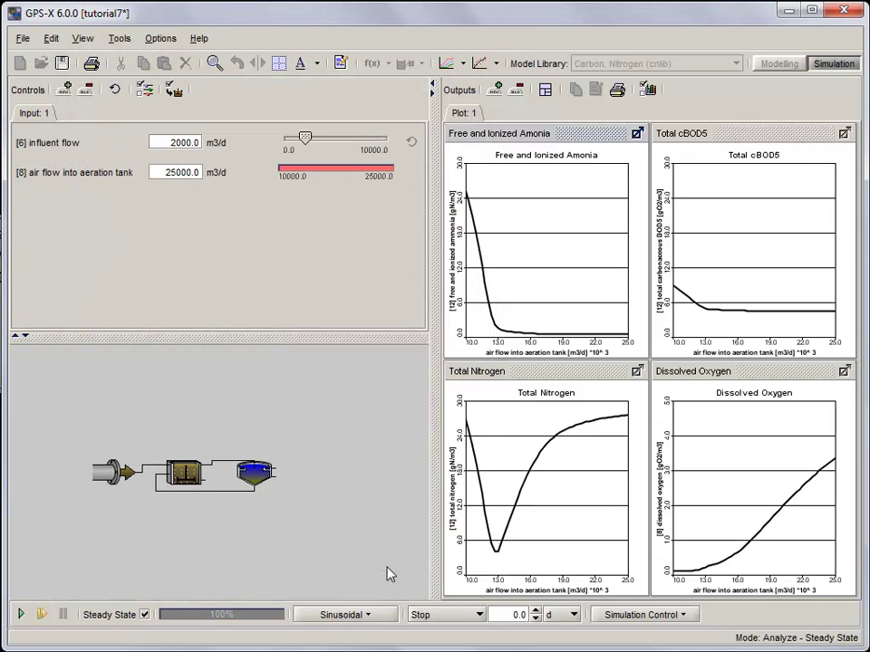
Switch to Time Dynamic analysis, set the stop time to 1 day, and run it.
{"action": "left_click", "coordinate": [462, 64]}
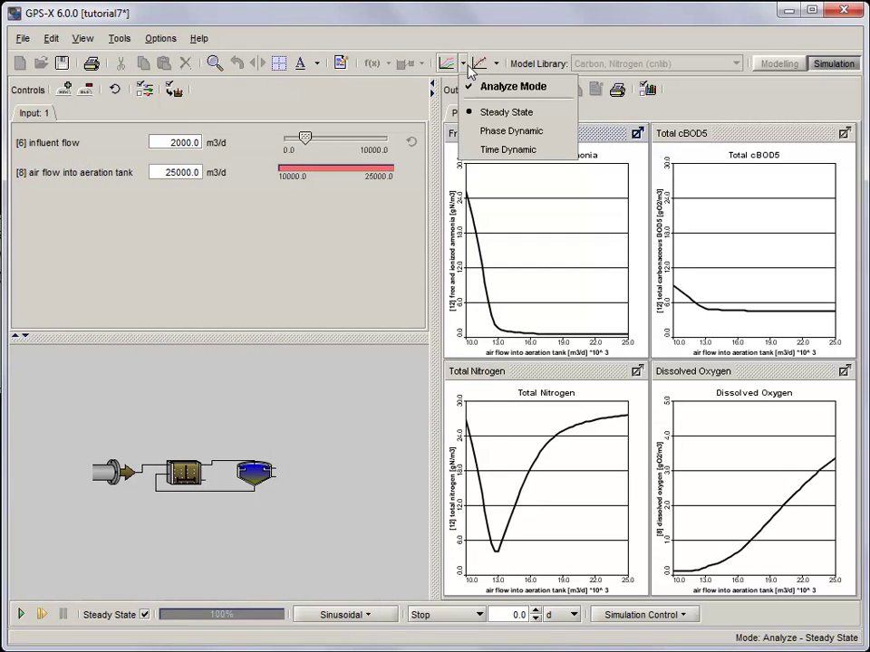
{"action": "left_click", "coordinate": [498, 150]}
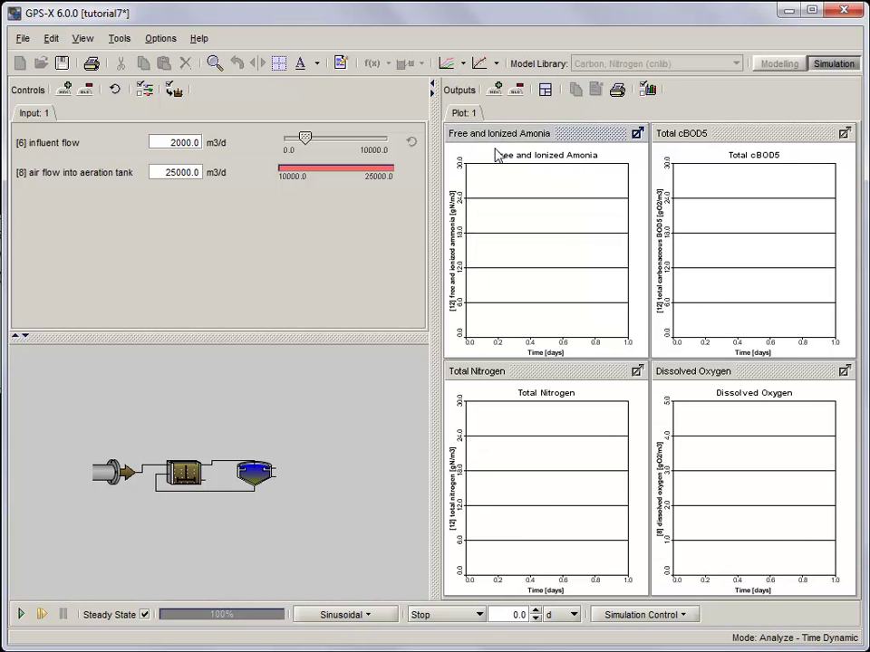
{"action": "left_click", "coordinate": [518, 614]}
{"action": "type", "text": "1"}
{"action": "left_click", "coordinate": [22, 615]}
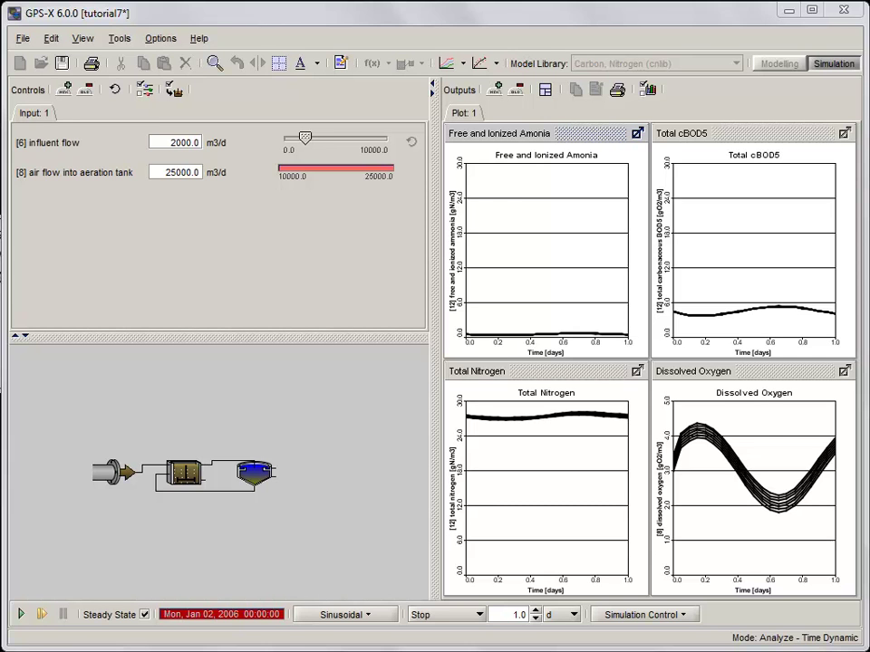
{"action": "left_click", "coordinate": [461, 64]}
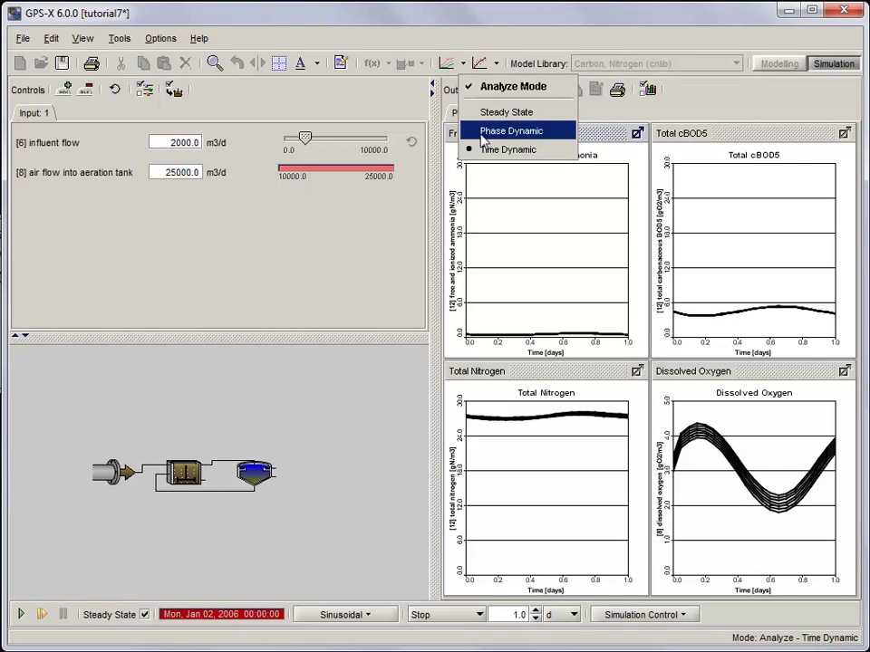
Select Phase Dynamic analysis and start the run against aeration-tank air flow.
{"action": "left_click", "coordinate": [486, 131]}
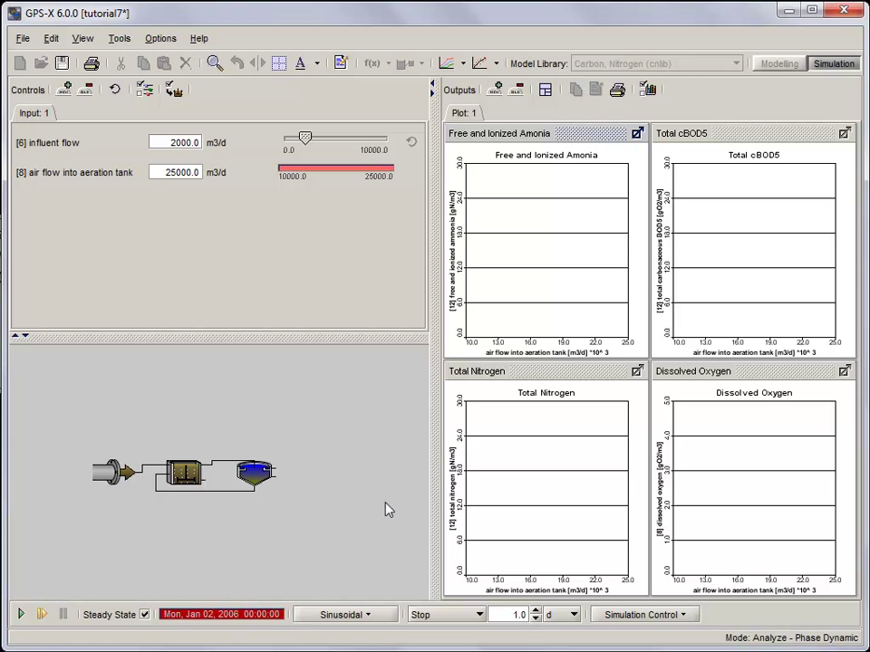
{"action": "left_click", "coordinate": [22, 614]}
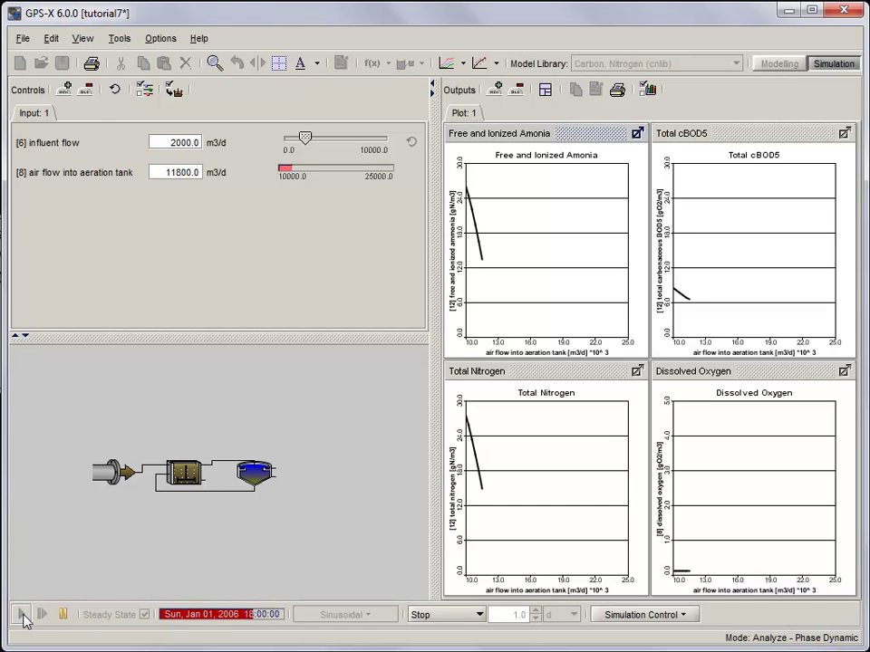